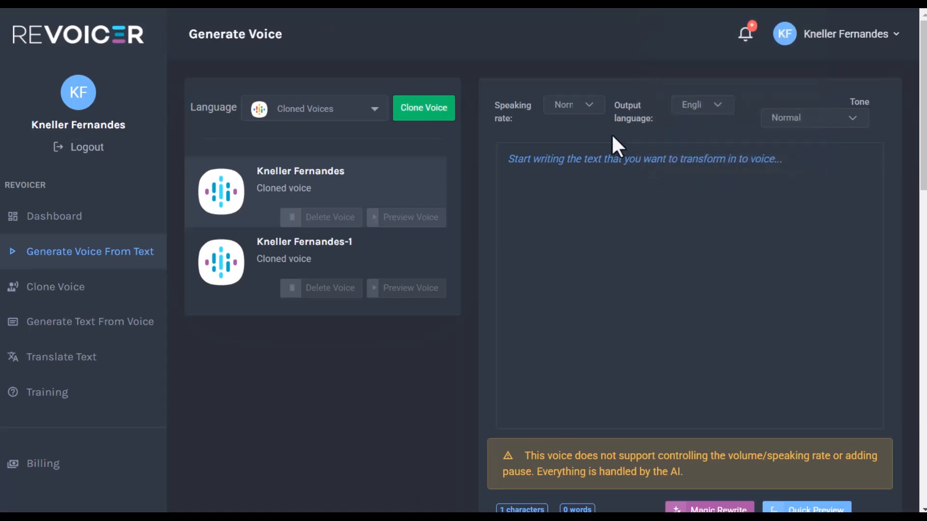
Switch to ElevenLabs and enter the full stick figure animation script, beginning "People are racking up millions of views", as the text to speak
left_click(675, 4)
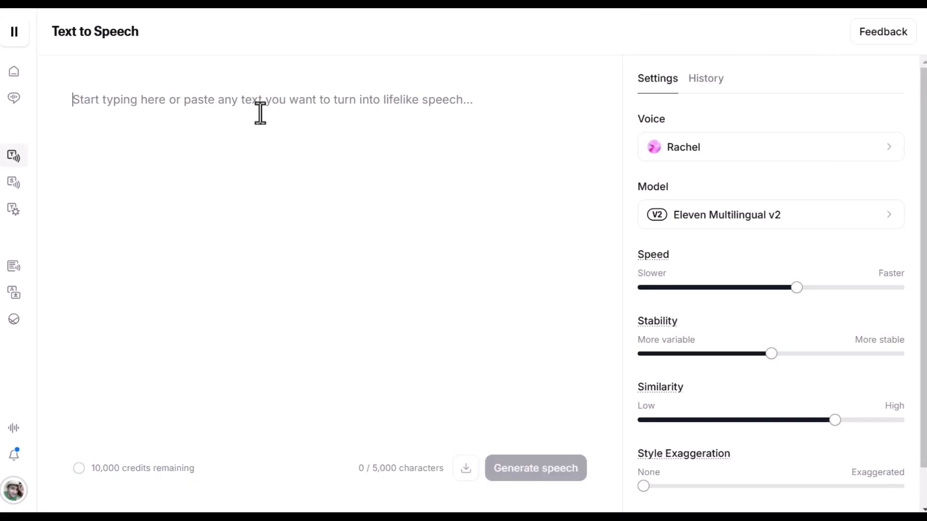
type("People are racking up millions of views with simple stick figure animations—so why haven’t you started?  The truth is, procrastination is costing you potential income. Instead of overthinking, start small. Edit just one minute of footage today. Each step builds momentum, and before you know it, you're creating content that can make you money.  Want to know how to start? Drop a comment below with where you're watching from, and I’ll give you a shoutout in my next video! Now, I'm going to walk you through the whole process. Let’s make this happen!")
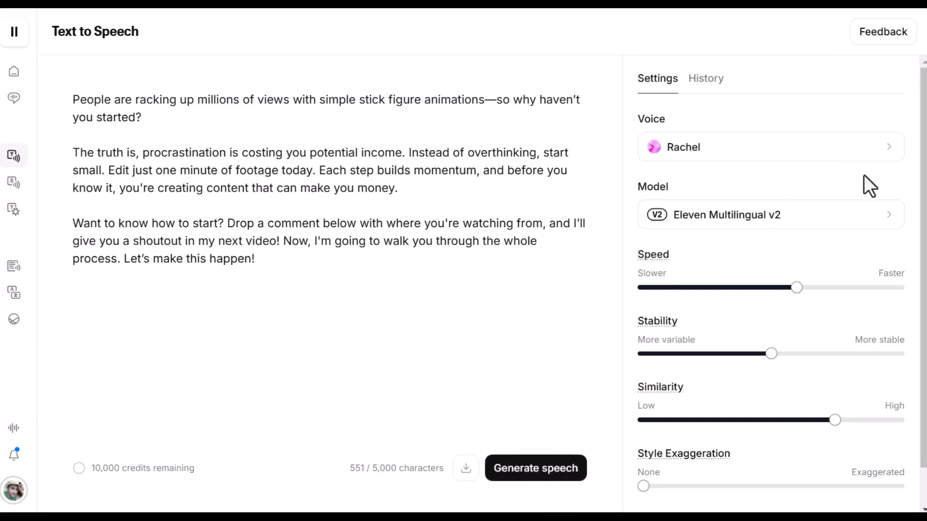
Change the speaking voice to Bill and generate the speech from the script
left_click(885, 155)
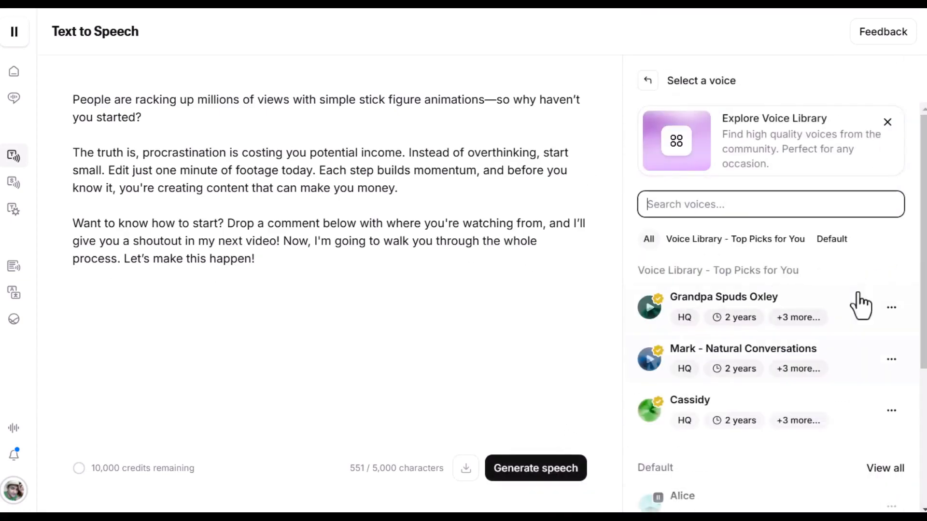
scroll(884, 287, "down", 5)
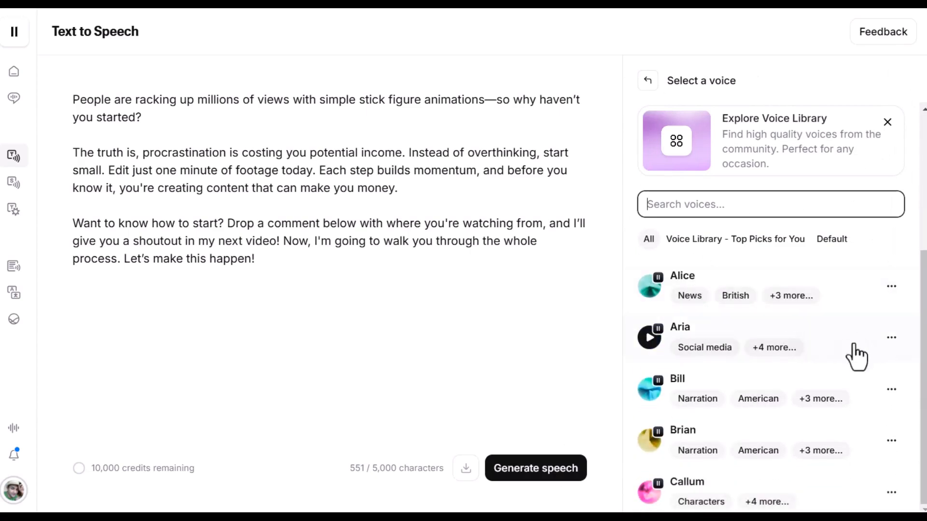
left_click(698, 391)
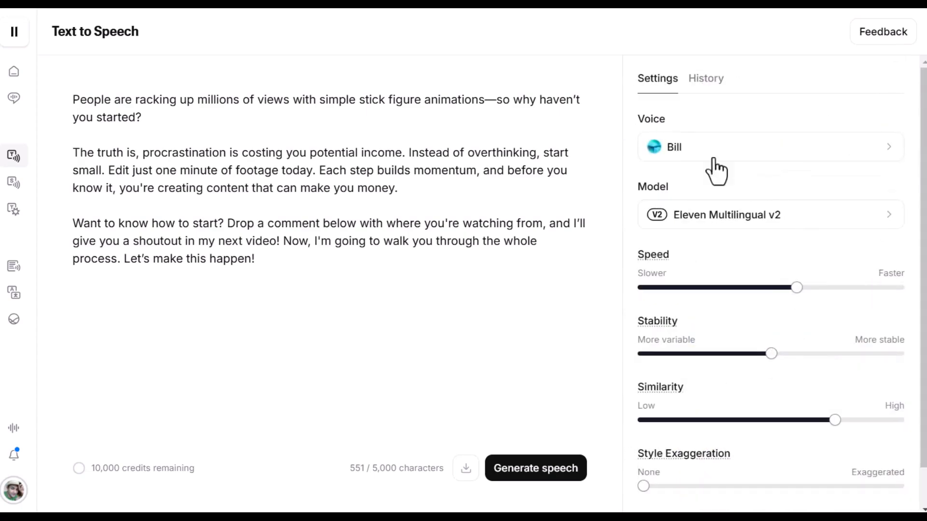
left_click(550, 485)
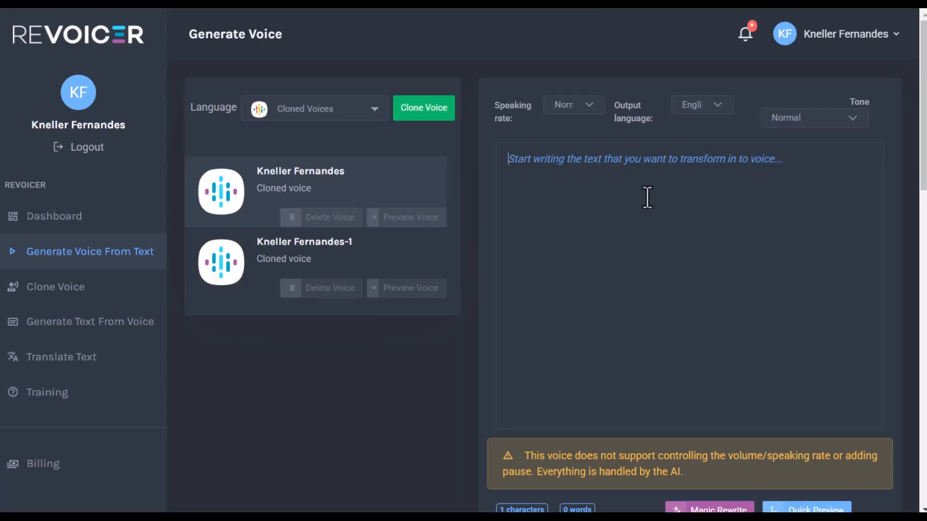
Switch to Revoicer and enter the same stick figure animation script as the text to transform into voice
type("People are racking up millions of views with simple stick figure animations—so why haven’t you started?  The truth is, procrastination is costing you potential income. Instead of overthinking, start small. Edit just one minute of footage today. Each step builds momentum, and before you know it, you’re creating content that can make you money.  Want to know how to start? Drop a comment below with where you’re watching from, and I’ll give you a shoutout in my next video! Now, I’m going to walk you through the whole process. Let’s make this happen!")
scroll(761, 376, "down", 2)
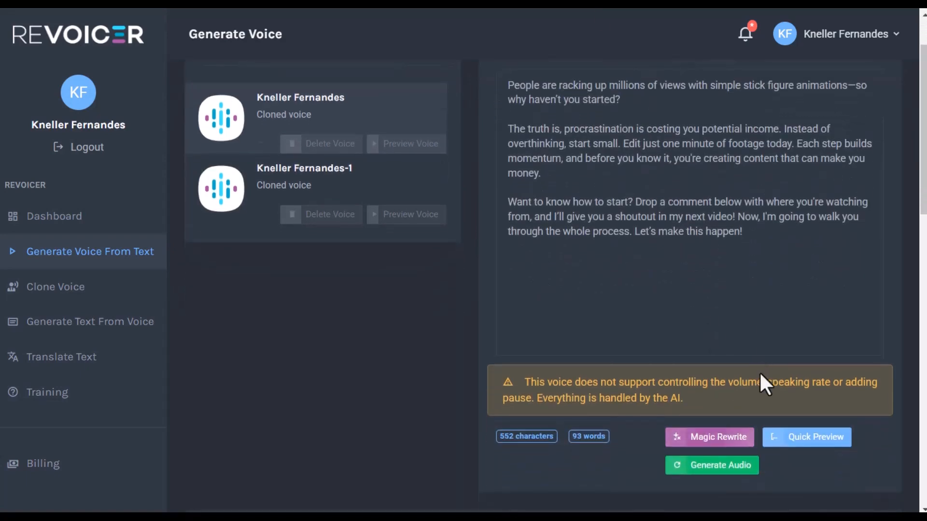
scroll(760, 371, "up", 2)
Look through the languages offered for the voices, including the English accents, and leave the Cloned Voices selection in place
left_click(383, 115)
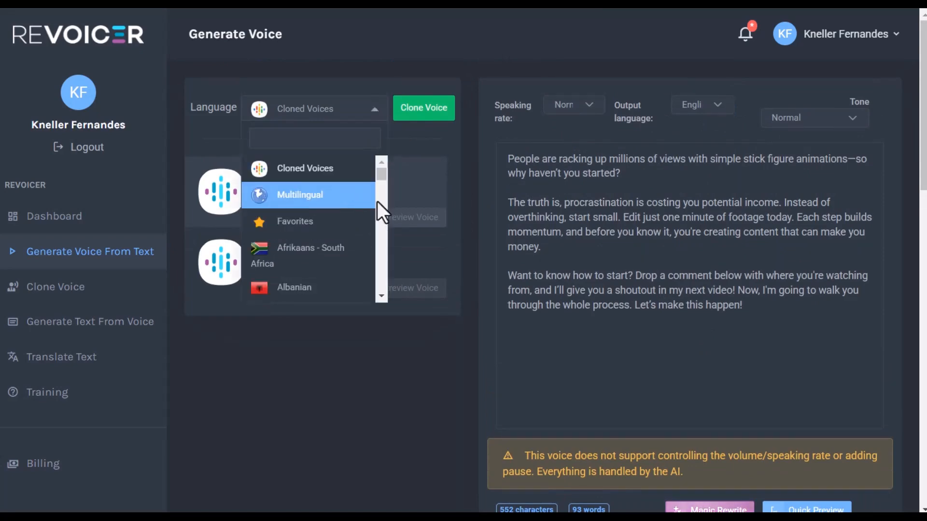
scroll(372, 213, "down", 3)
scroll(357, 232, "down", 10)
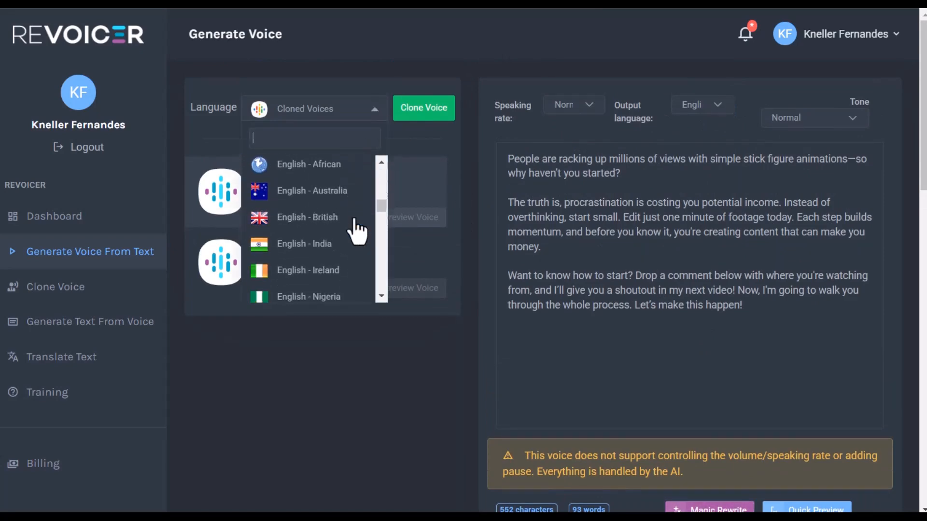
scroll(358, 232, "down", 5)
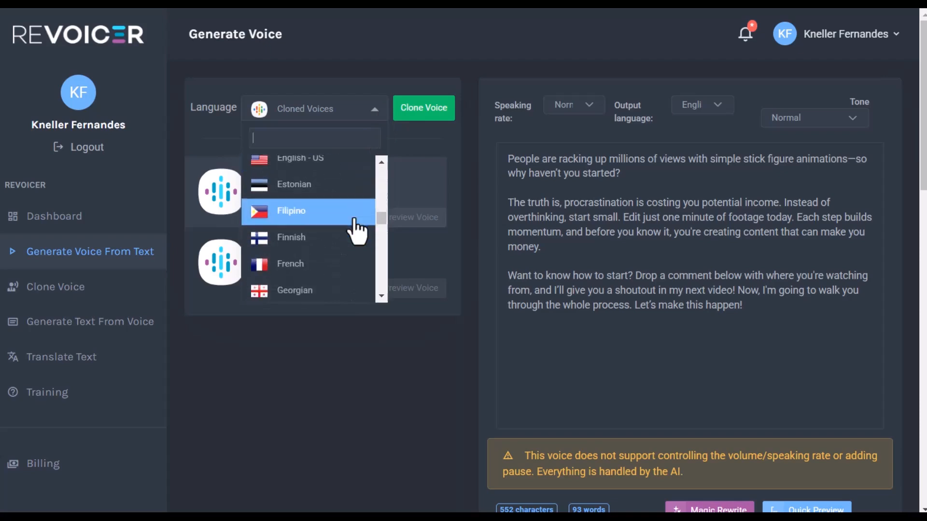
scroll(345, 231, "up", 11)
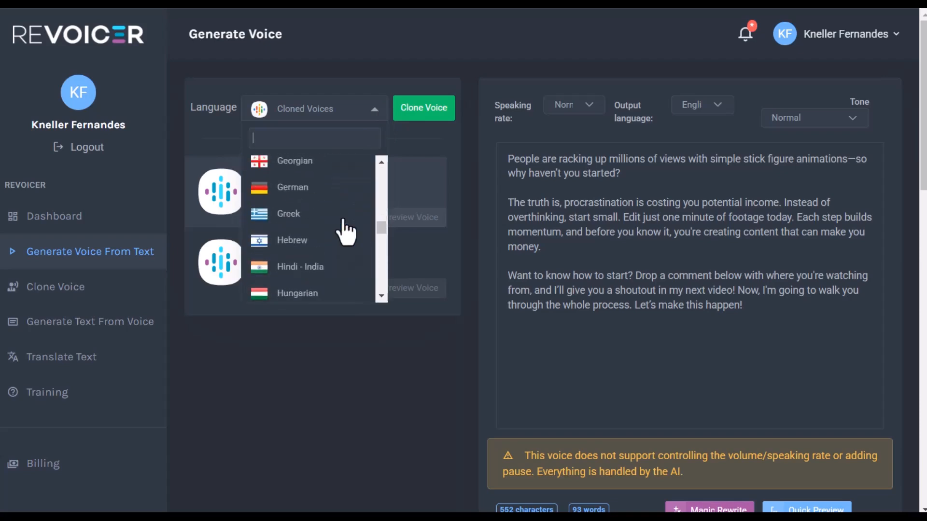
scroll(345, 232, "down", 4)
scroll(345, 232, "down", 4)
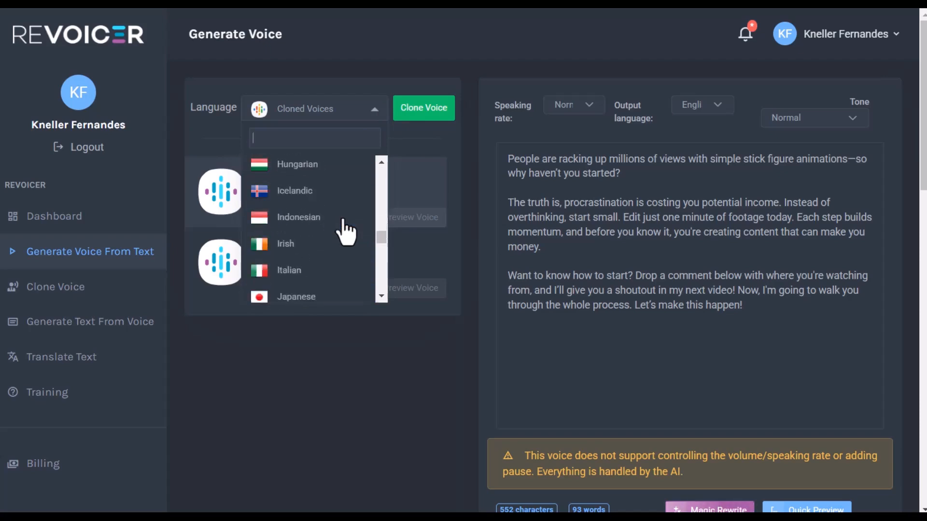
scroll(345, 230, "up", 15)
left_click(361, 62)
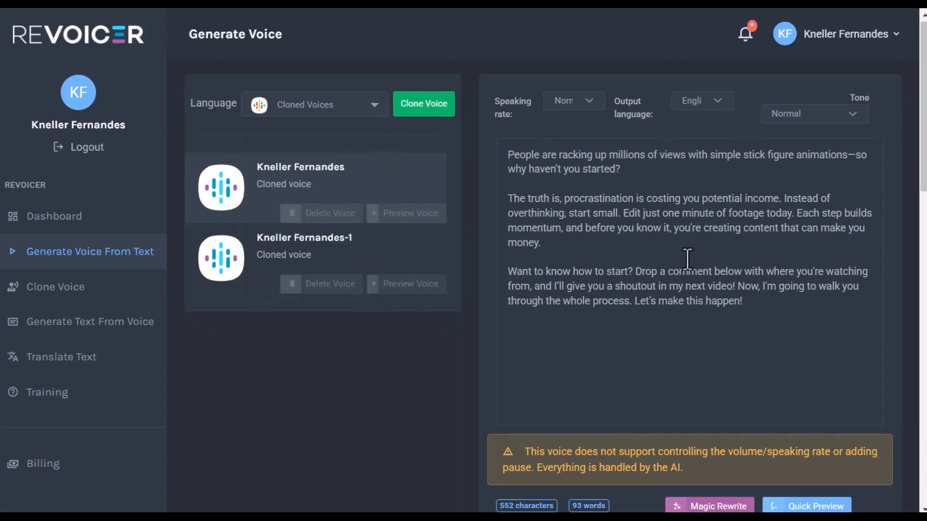
Generate the audio of the script with the first cloned voice
scroll(687, 259, "down", 2)
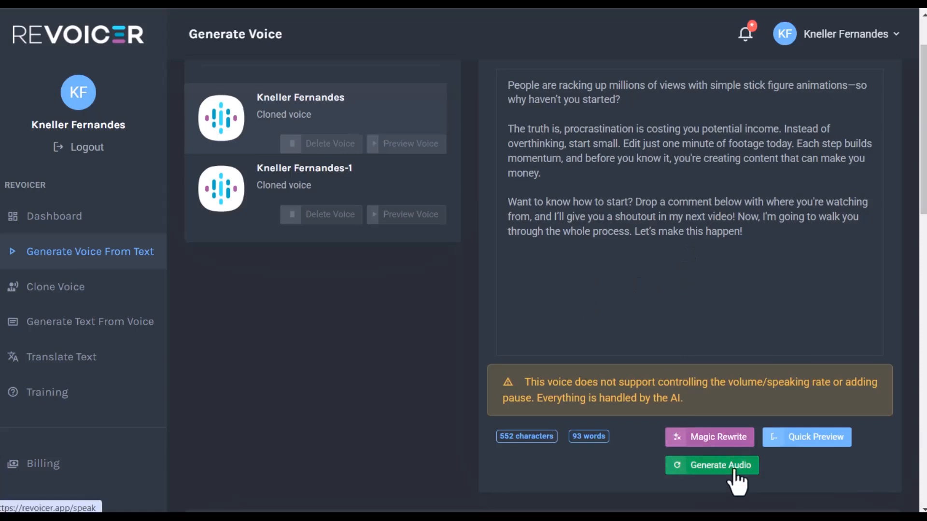
left_click(678, 469)
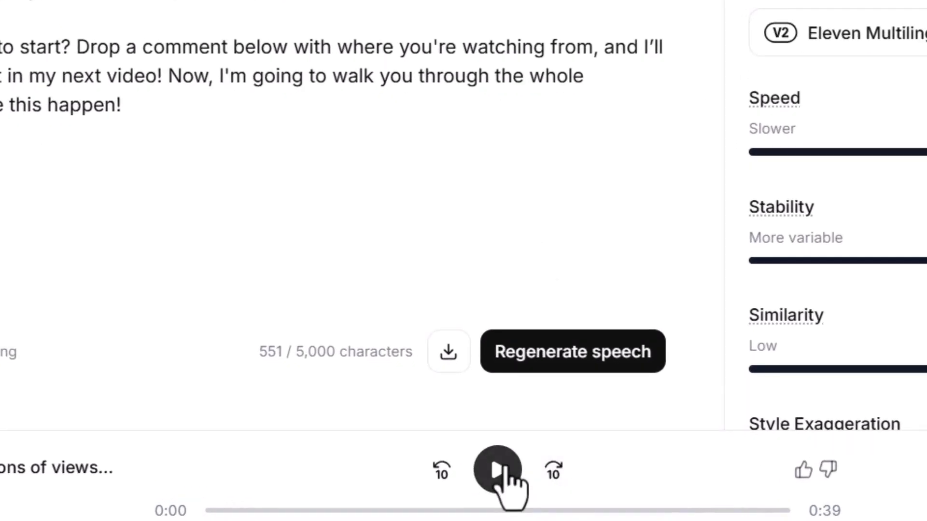
Return to ElevenLabs, listen to part of the speech generated with the Bill voice and download it
left_click(503, 470)
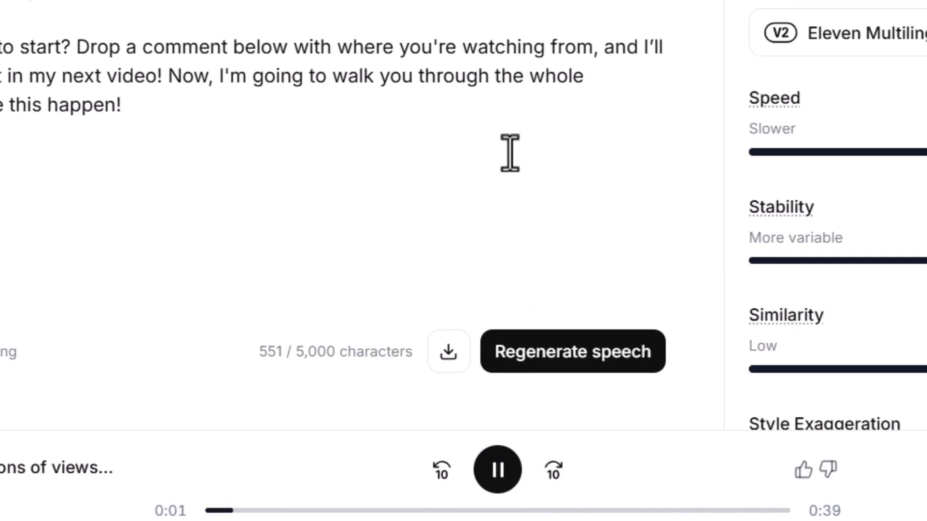
left_click(499, 471)
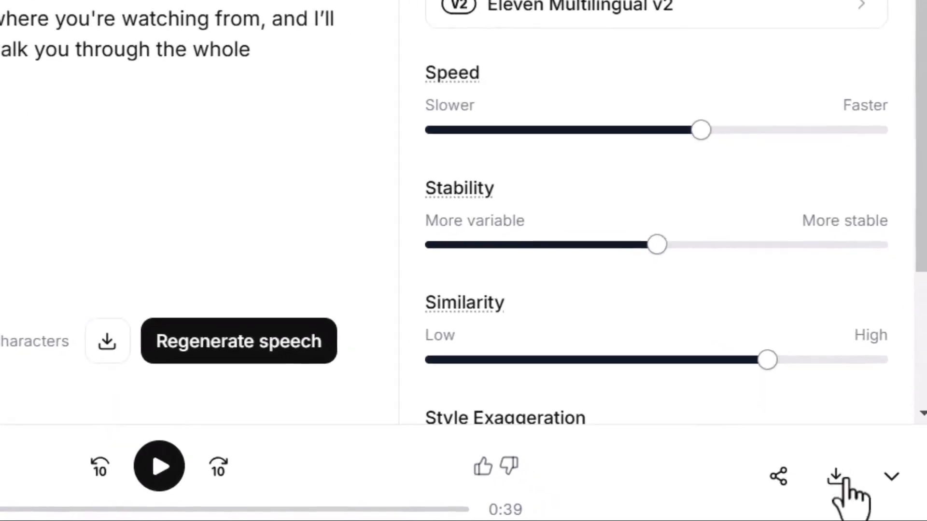
left_click(834, 484)
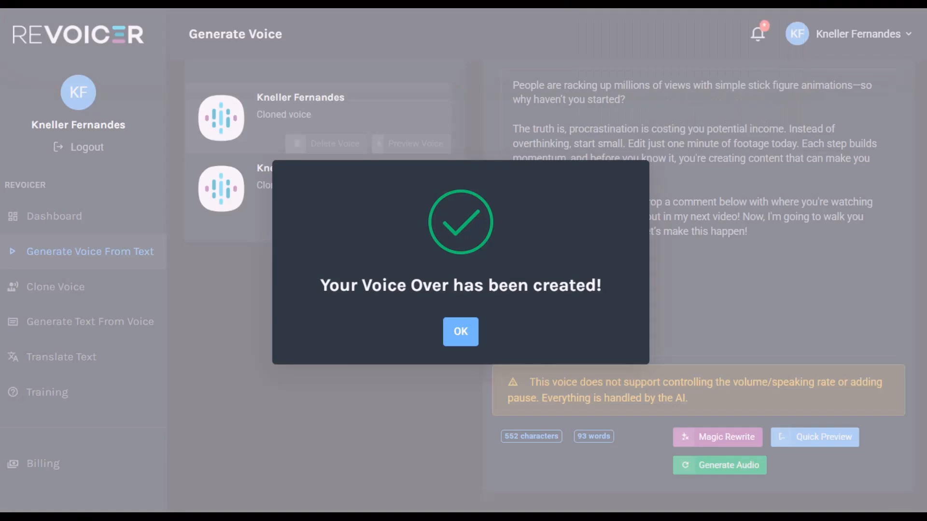
Return to Revoicer, listen to part of the newly created cloned-voice recording and download it as an MP3
left_click(460, 332)
scroll(465, 205, "down", 5)
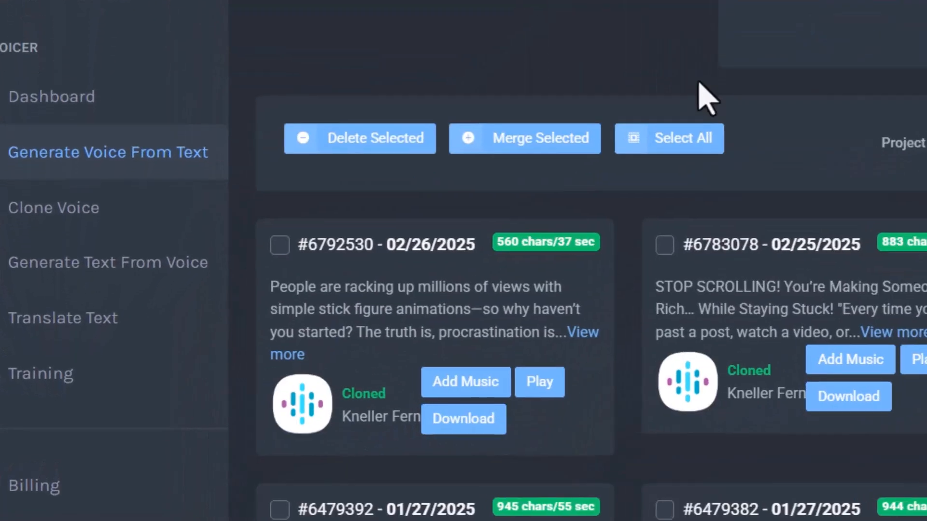
left_click(539, 382)
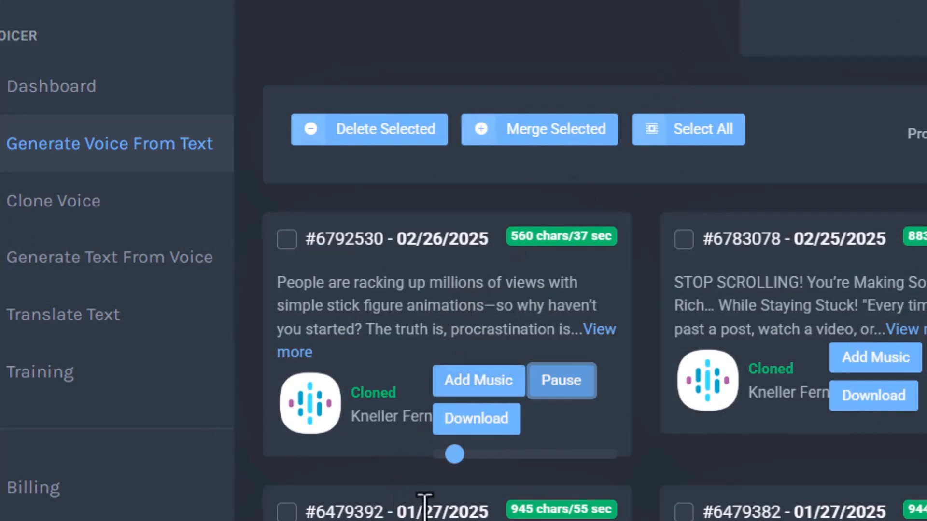
left_click(561, 394)
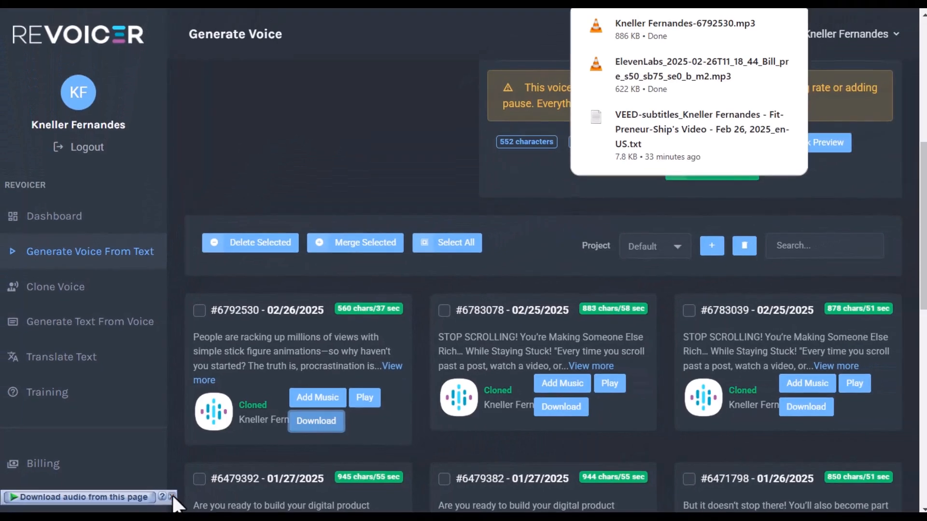
left_click(172, 495)
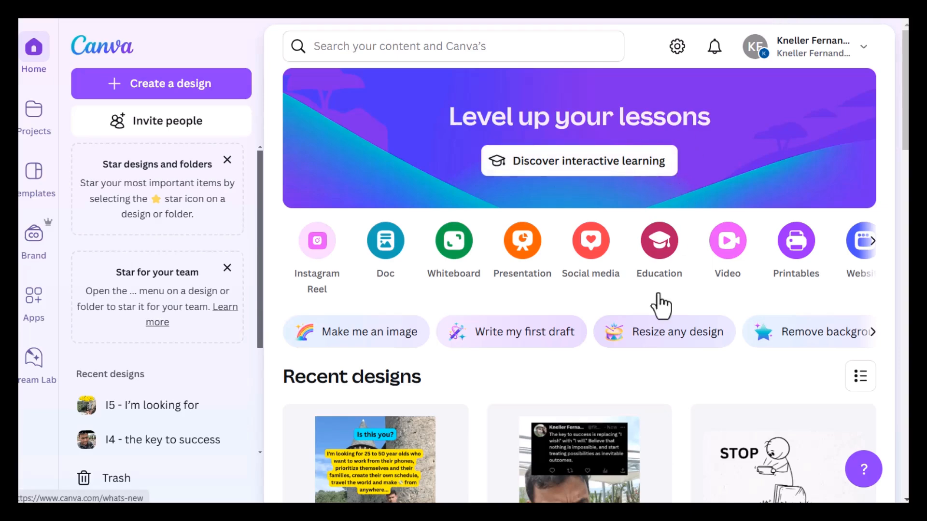
Switch to Canva, create a blank YouTube Video design and extend its page to 37.4 seconds
left_click(732, 254)
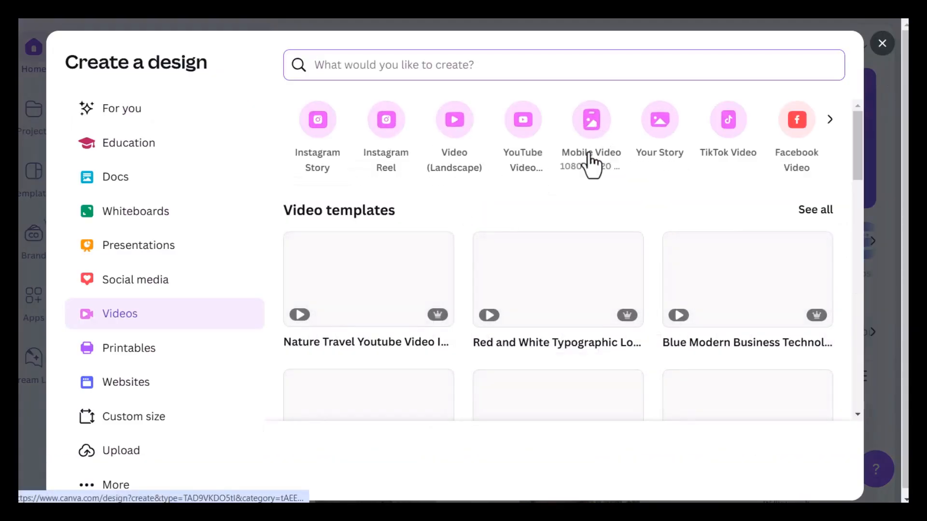
left_click(528, 129)
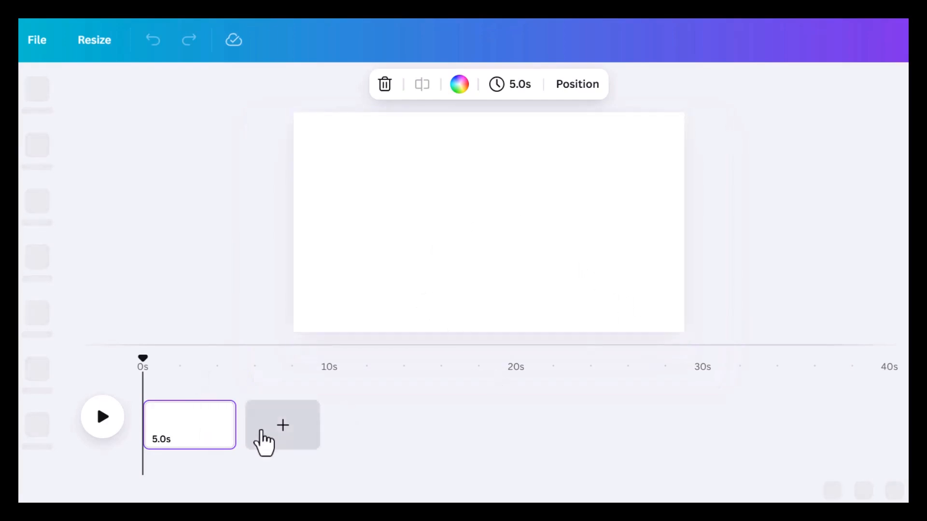
left_click_drag(234, 424, 846, 419)
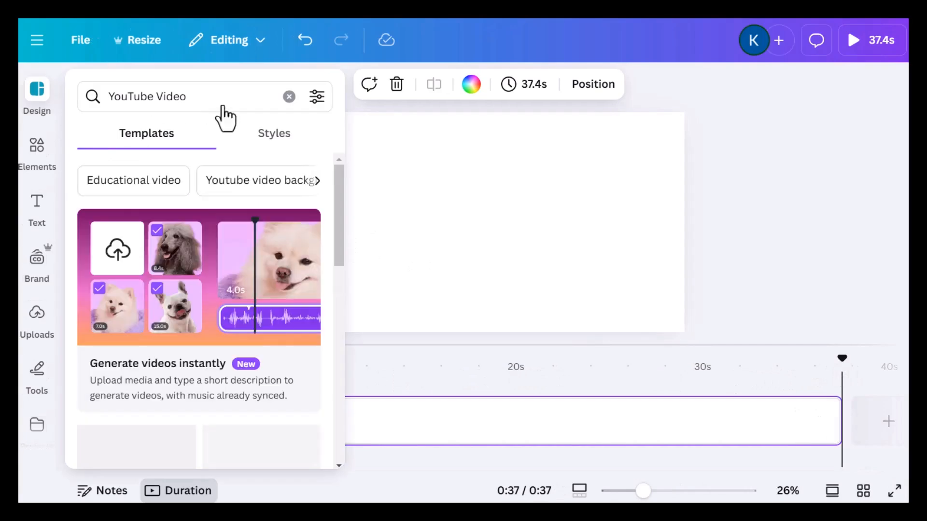
Upload the two voice-over MP3 files, the cloned-voice recording and the ElevenLabs recording, to the design's media
left_click(39, 321)
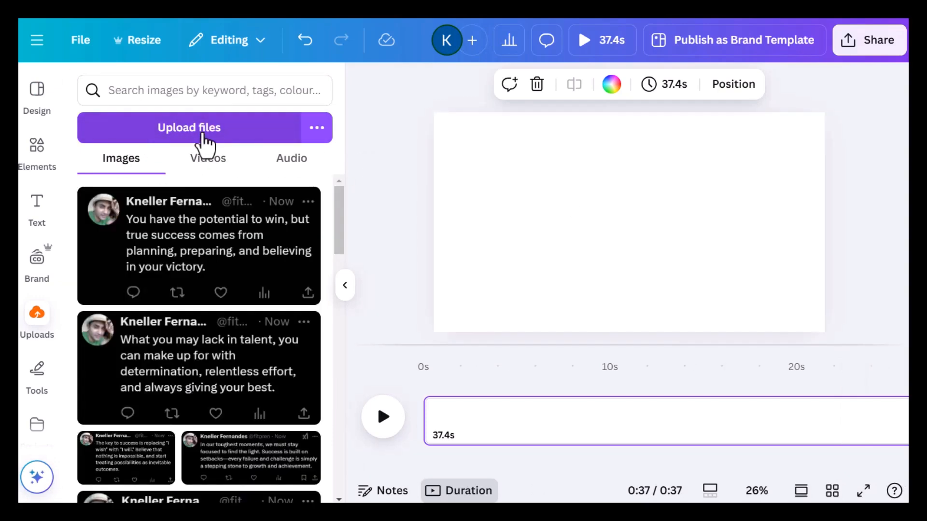
left_click(203, 140)
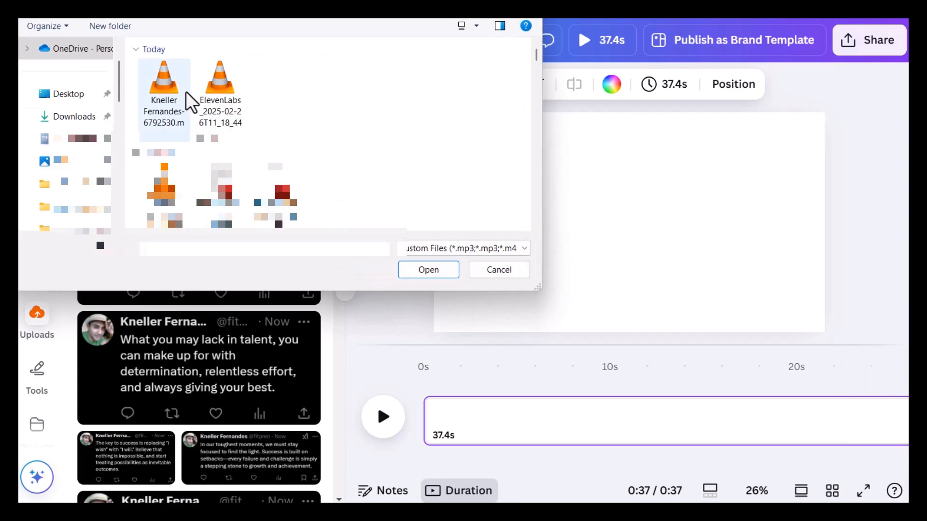
left_click(170, 97)
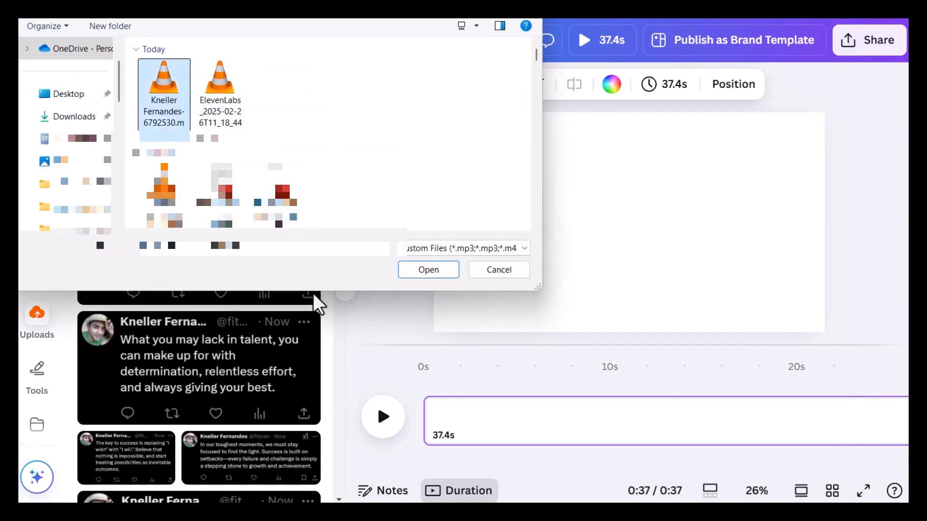
left_click(220, 96, "ctrl")
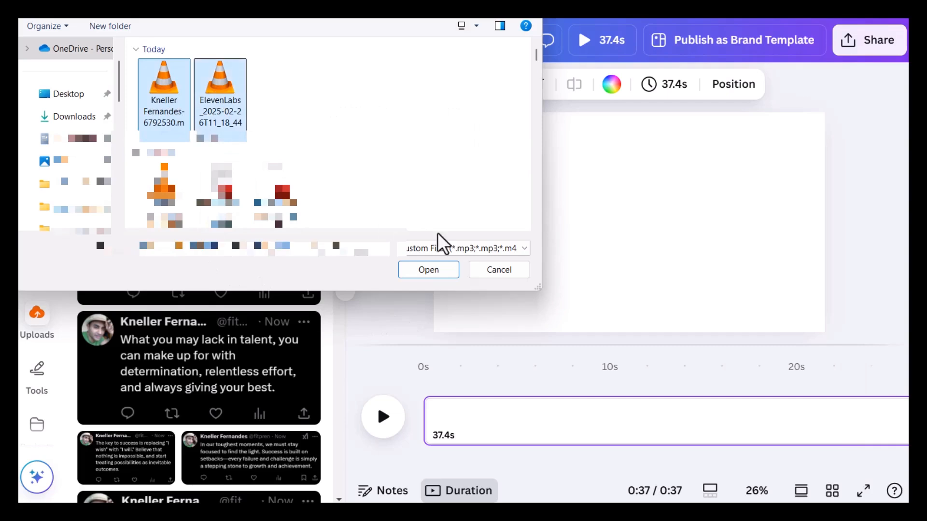
left_click(429, 271)
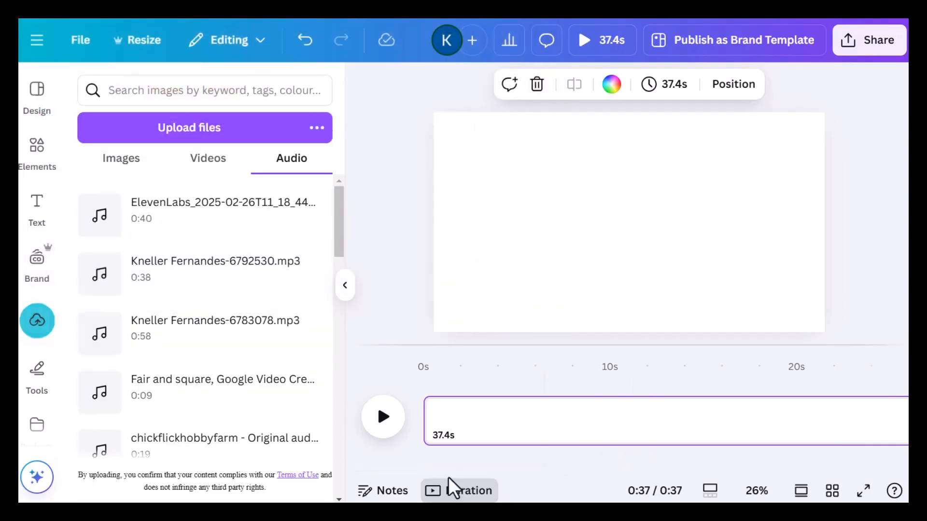
Extend the blank page on the timeline to a duration of 1:05
left_click_drag(452, 471, 724, 470)
left_click_drag(819, 416, 907, 416)
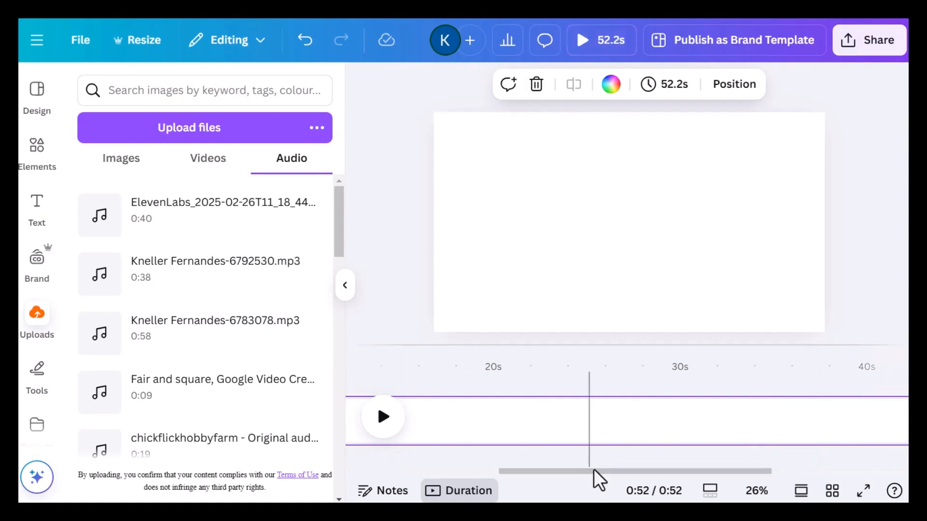
left_click_drag(598, 472, 761, 480)
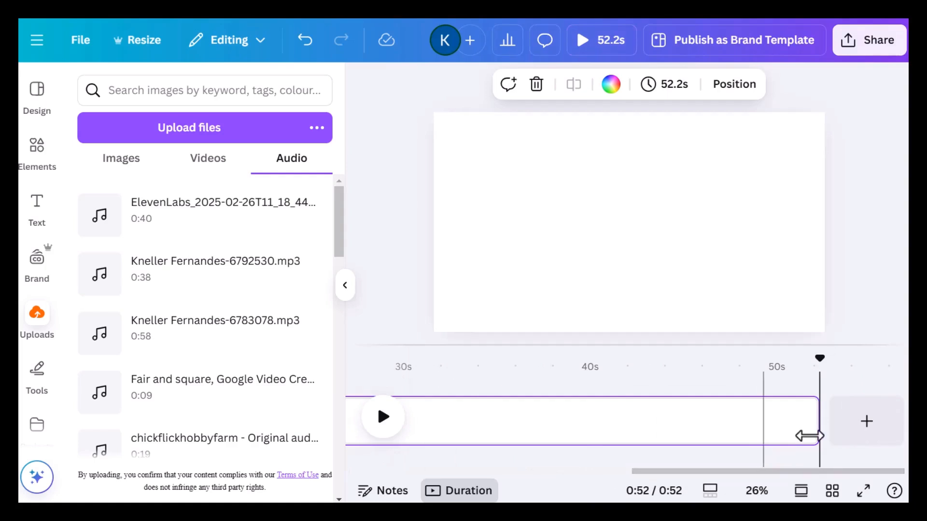
left_click_drag(815, 423, 907, 430)
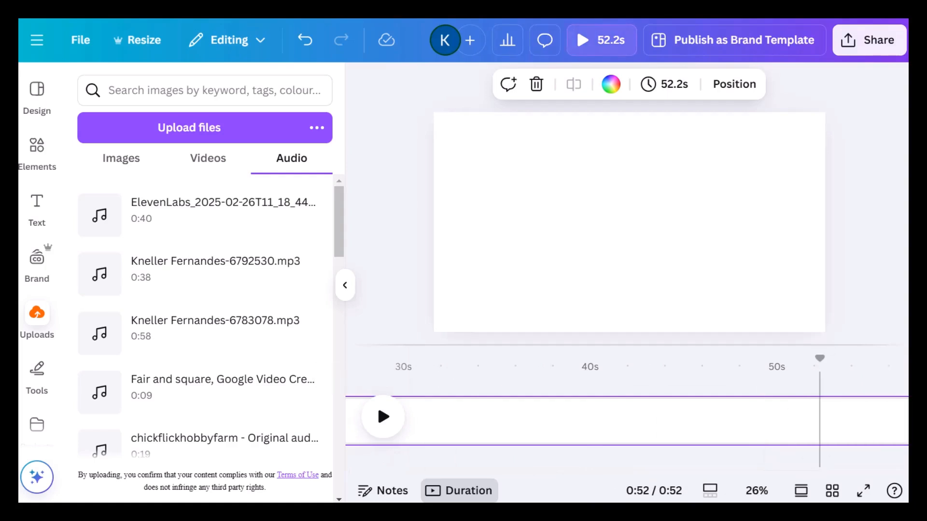
left_click_drag(768, 473, 456, 476)
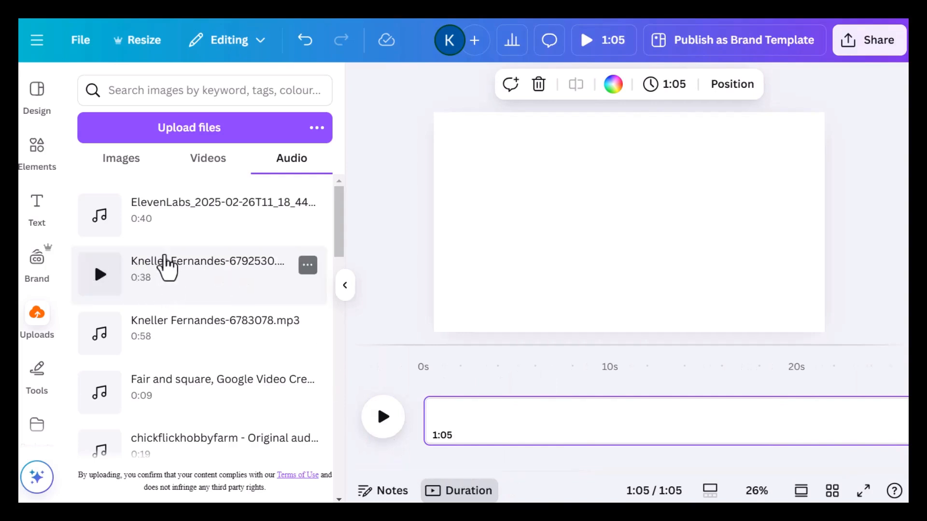
Place the uploaded 0:38 cloned-voice recording on the timeline beneath the blank page, starting at 0 seconds
left_click_drag(166, 267, 504, 430)
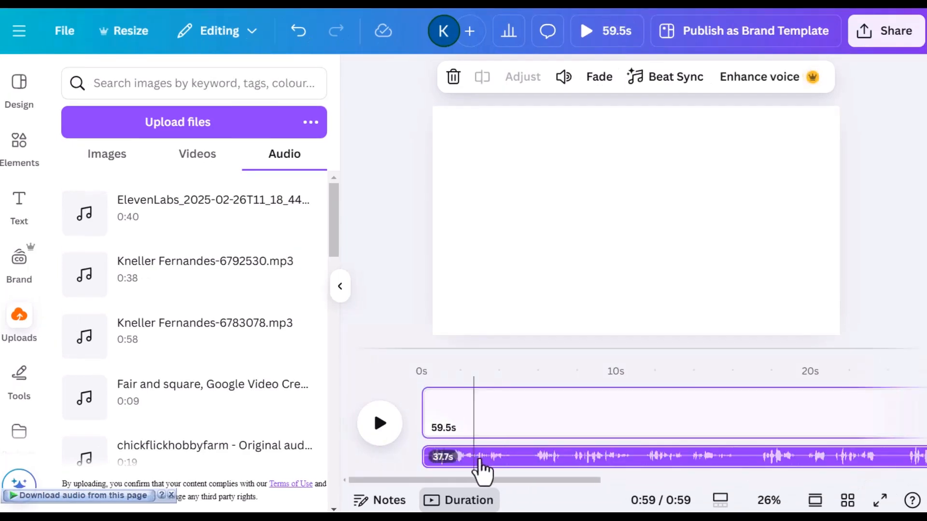
Apply the crumpled light-grey paper image from the paper backgrounds to the blank page
left_click_drag(486, 481, 402, 481)
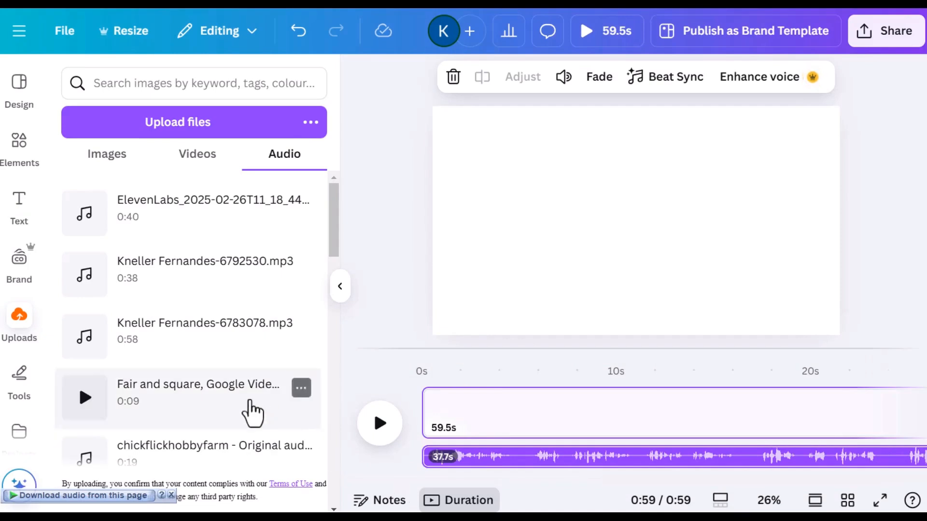
scroll(34, 266, "down", 3)
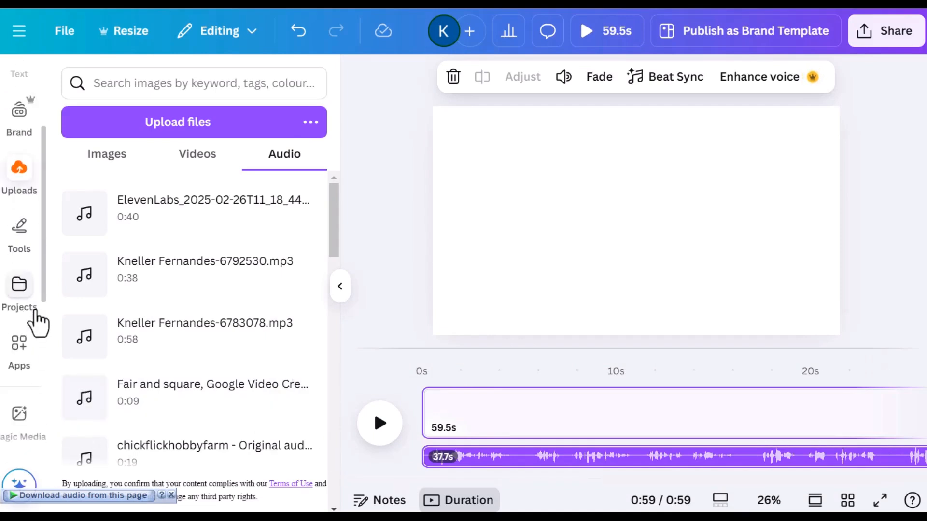
scroll(38, 323, "down", 5)
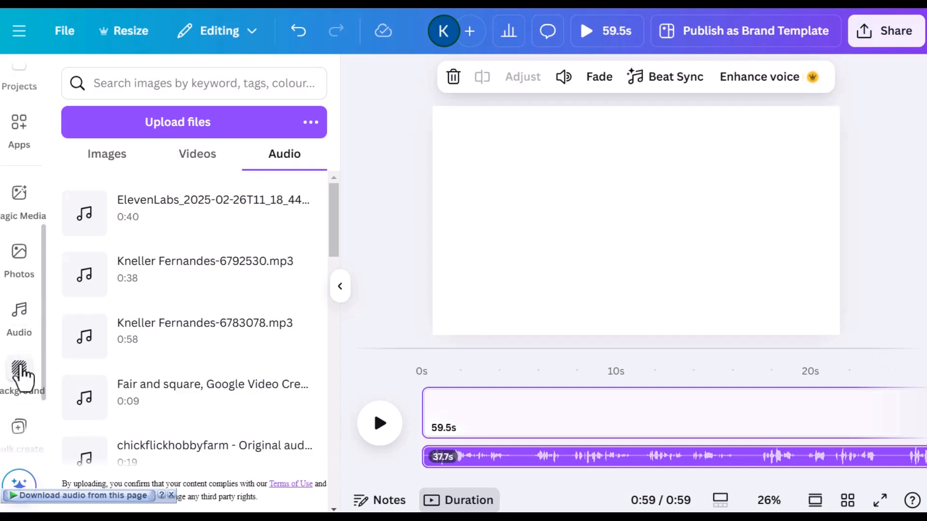
left_click(19, 381)
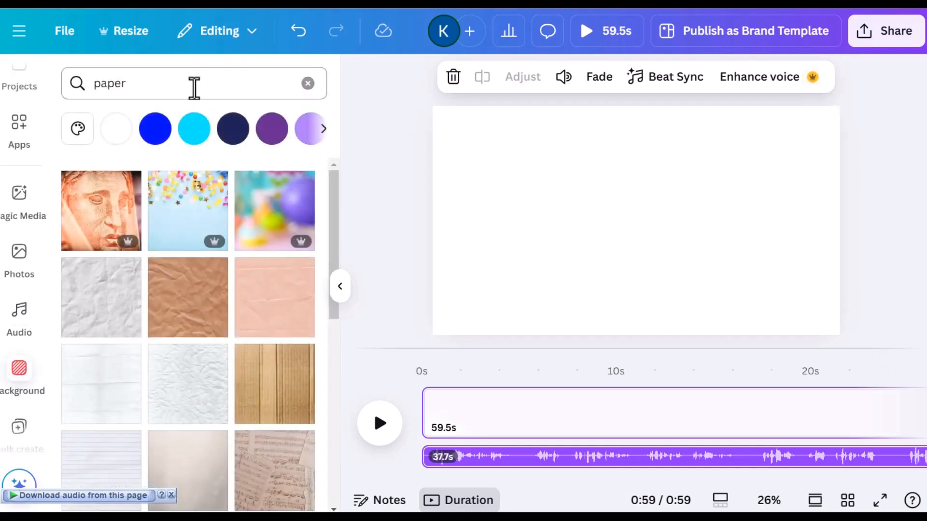
left_click(193, 83)
left_click(189, 63)
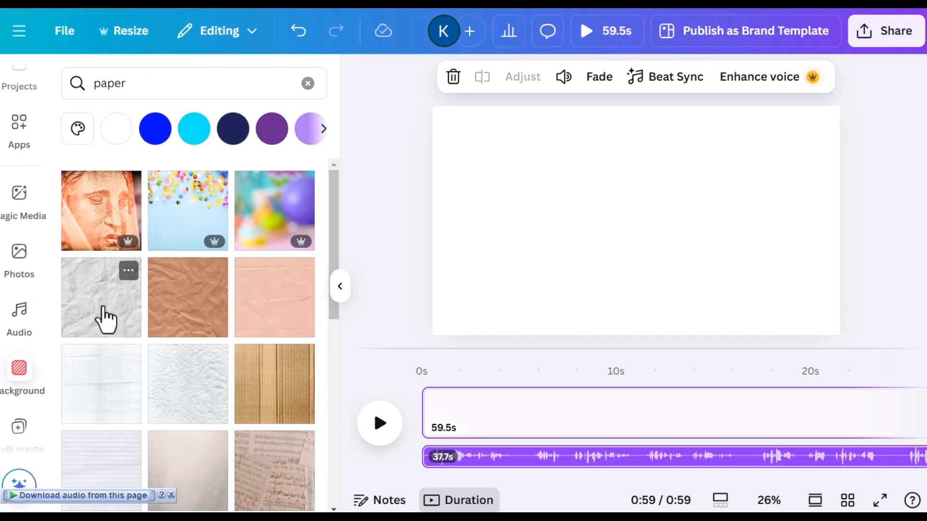
left_click_drag(100, 316, 447, 421)
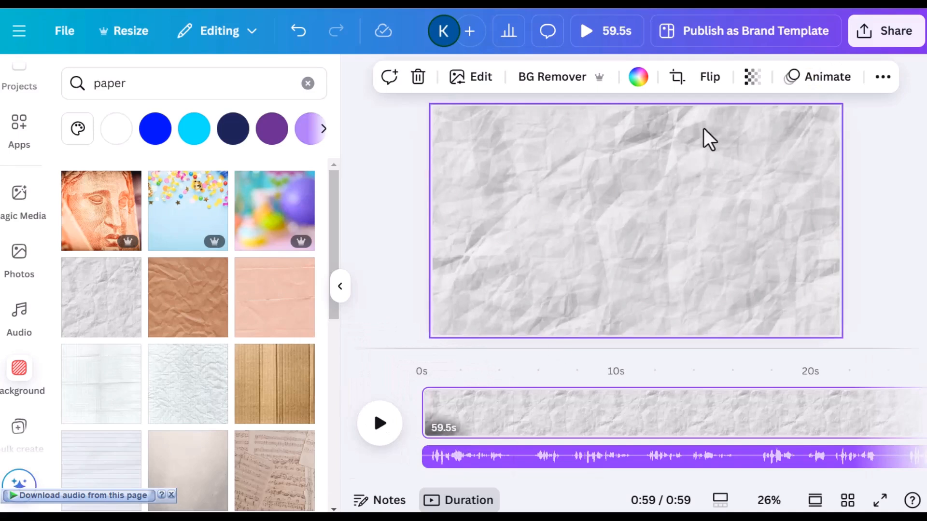
Set the crumpled paper background's transparency to 45
left_click(751, 79)
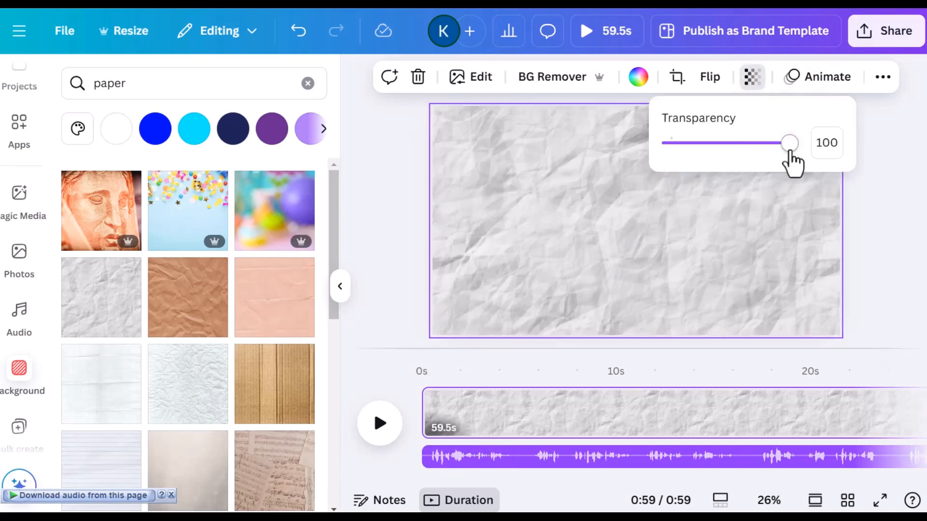
left_click_drag(792, 147, 727, 163)
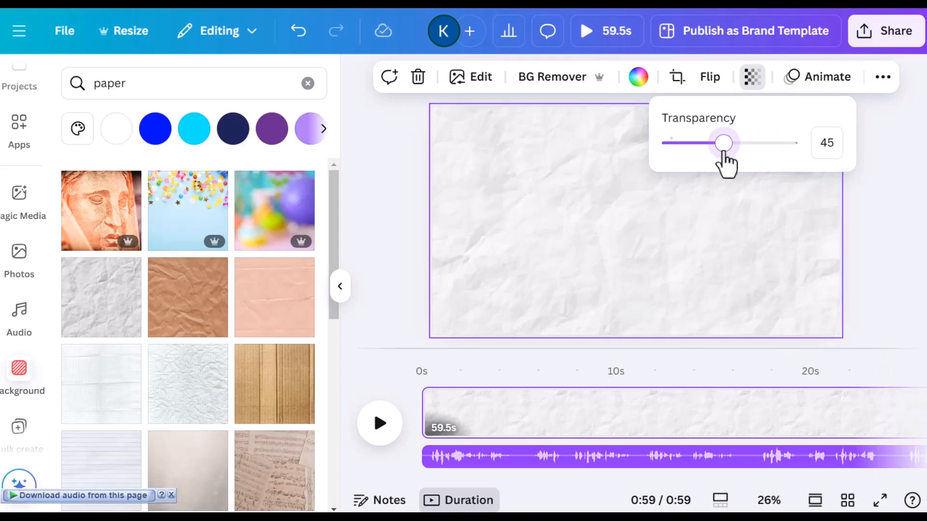
key("Escape")
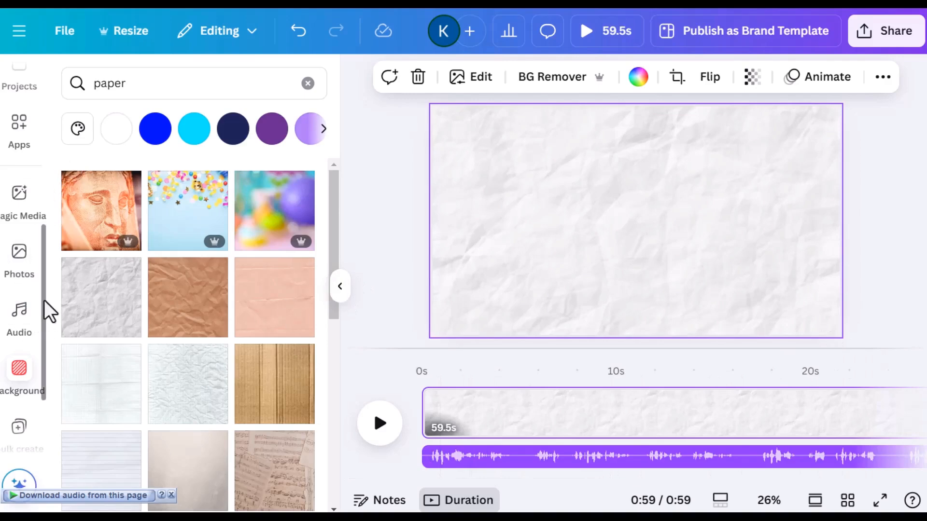
Play the voice-over and split the page at each speech pause, making thirteen cuts from about 4.9 s to 37.9 s
scroll(44, 300, "up", 1)
left_click(426, 416)
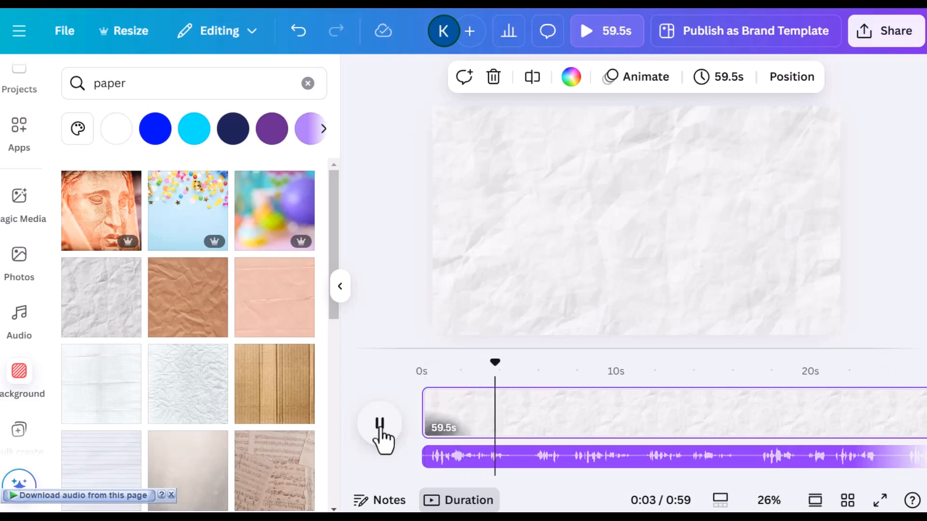
key("s")
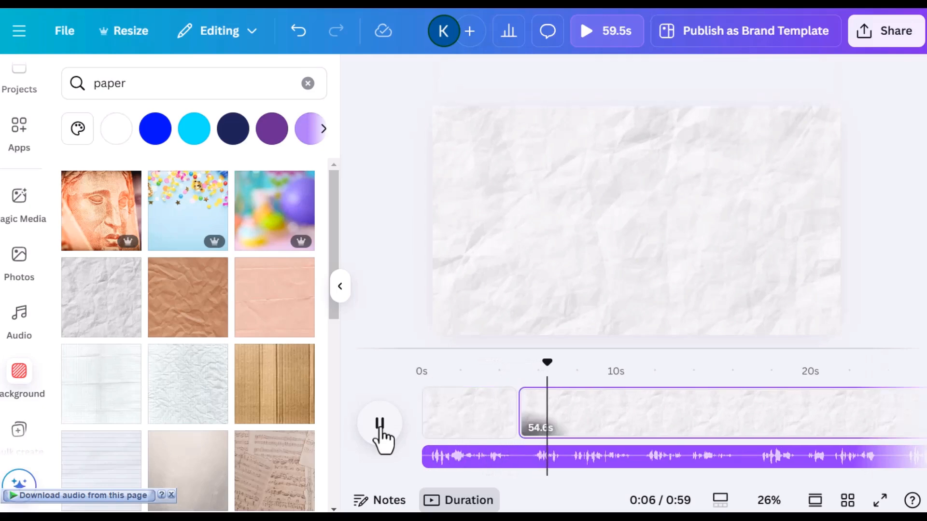
key("s")
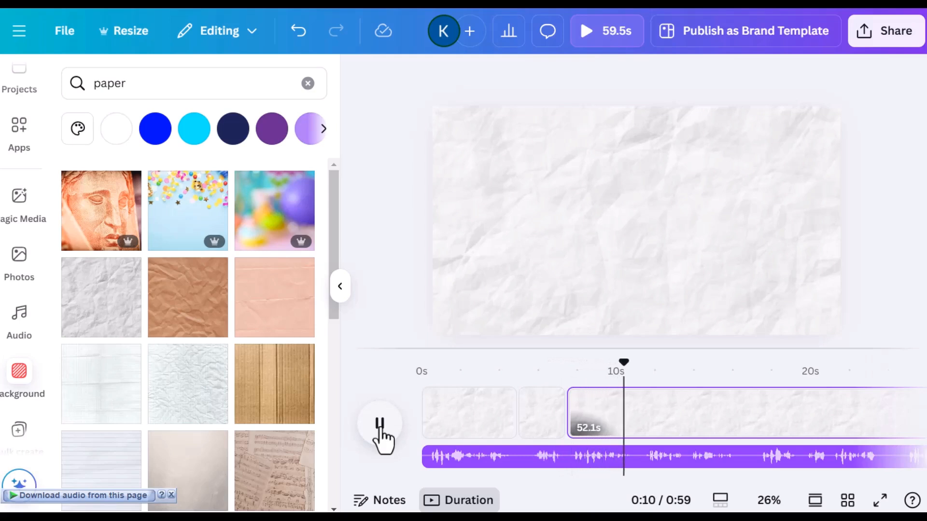
key("s")
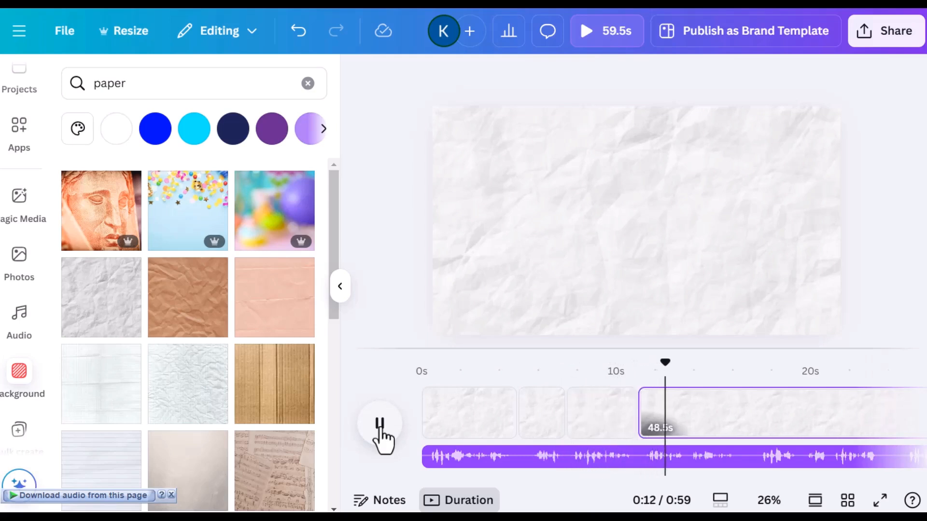
key("s")
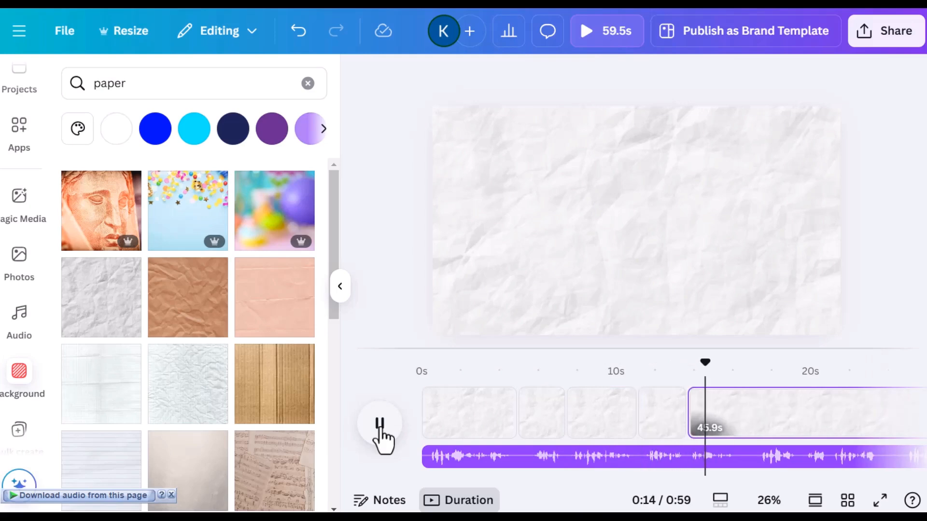
key("s")
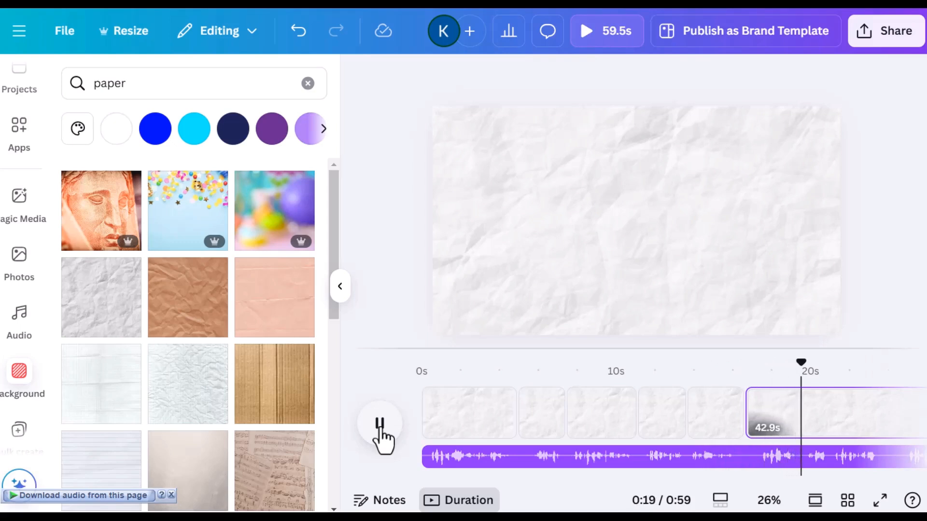
key("s")
key("s")
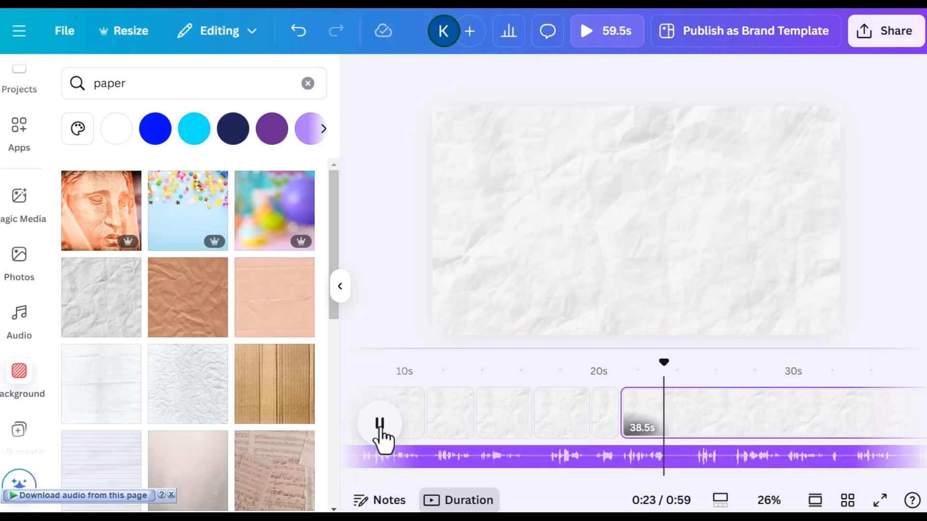
key("s")
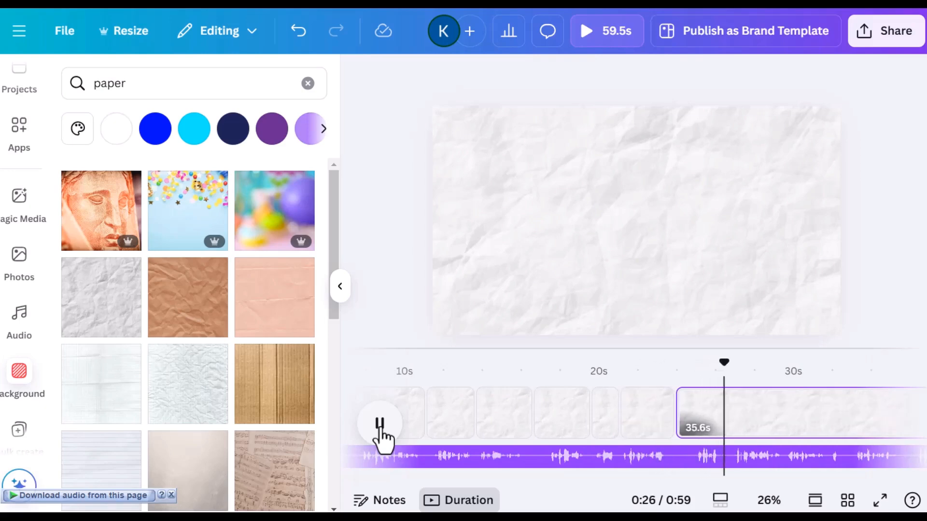
key("s")
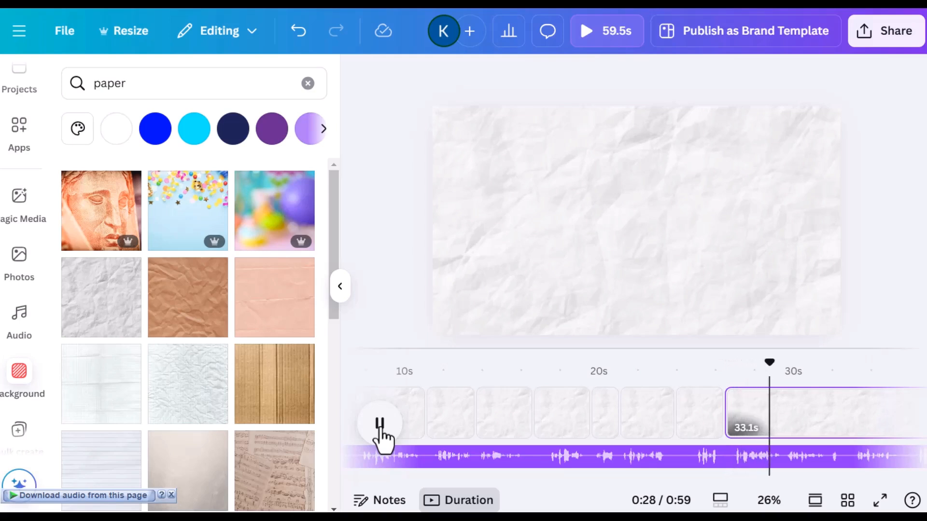
key("s")
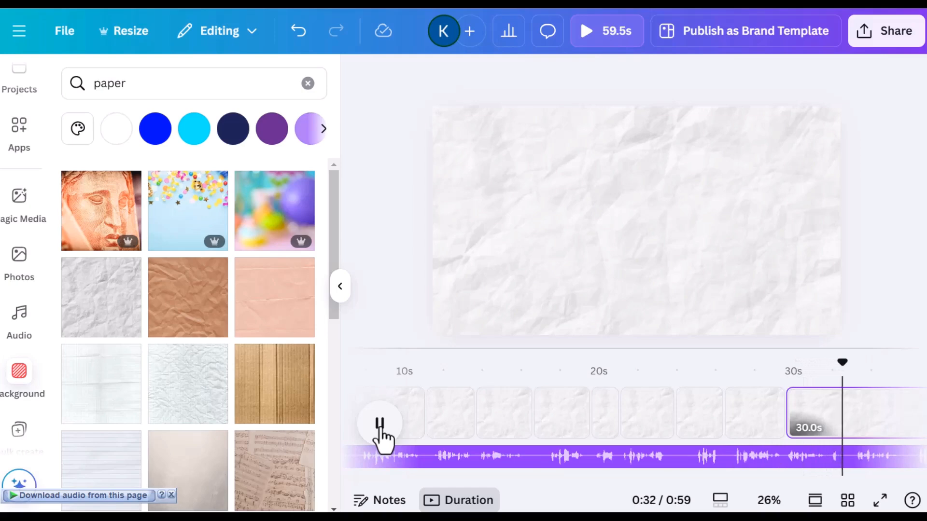
key("s")
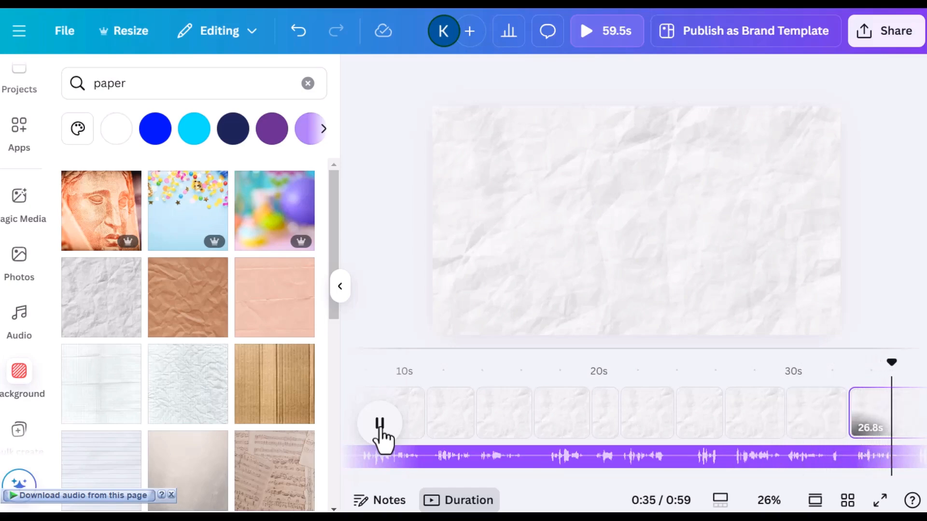
key("s")
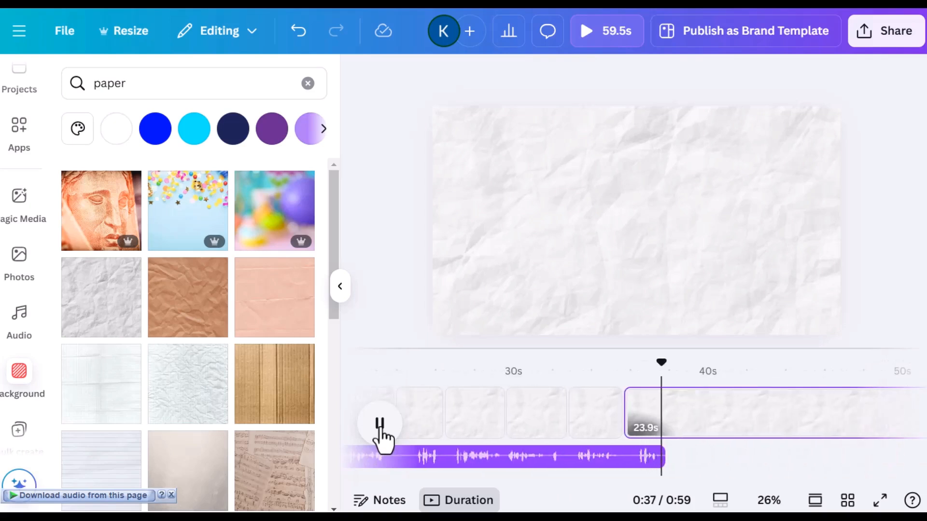
key("s")
Stop playback and delete the leftover page that extends past the end of the voice-over
left_click(380, 424)
left_click(792, 424)
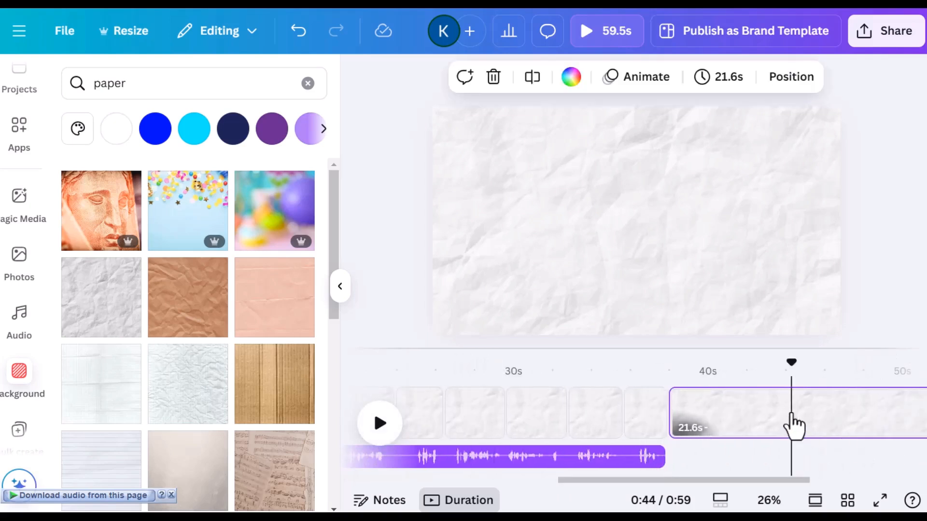
key("Delete")
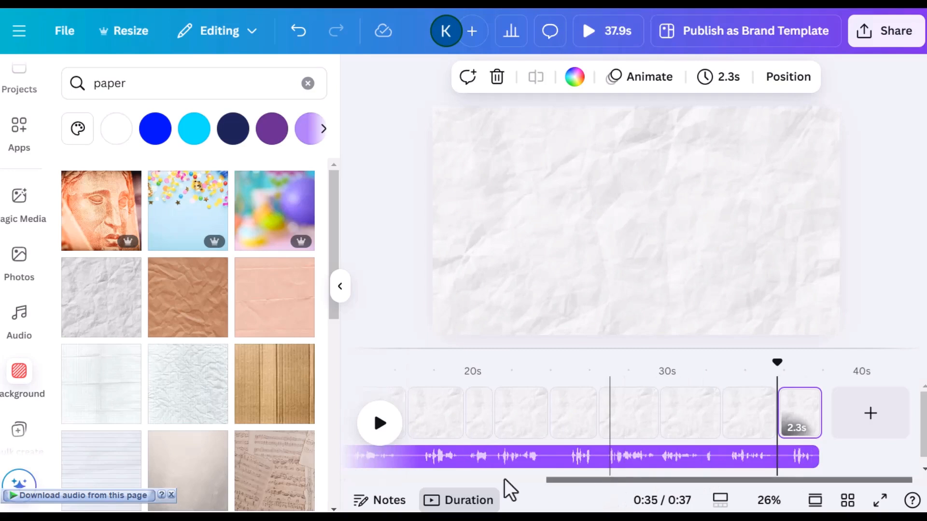
Return to the first page of the timeline and search the elements for "stick figure" graphics
left_click_drag(504, 480, 330, 479)
left_click(448, 412)
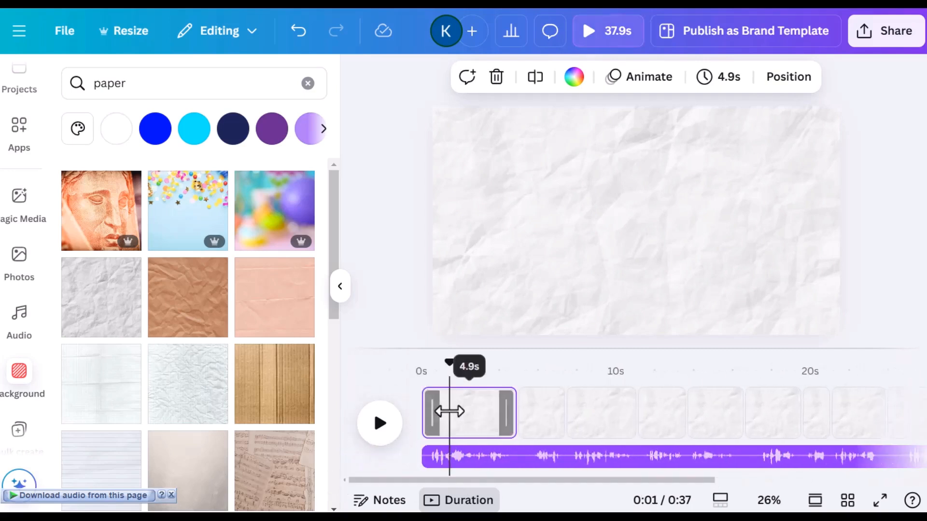
scroll(16, 244, "up", 5)
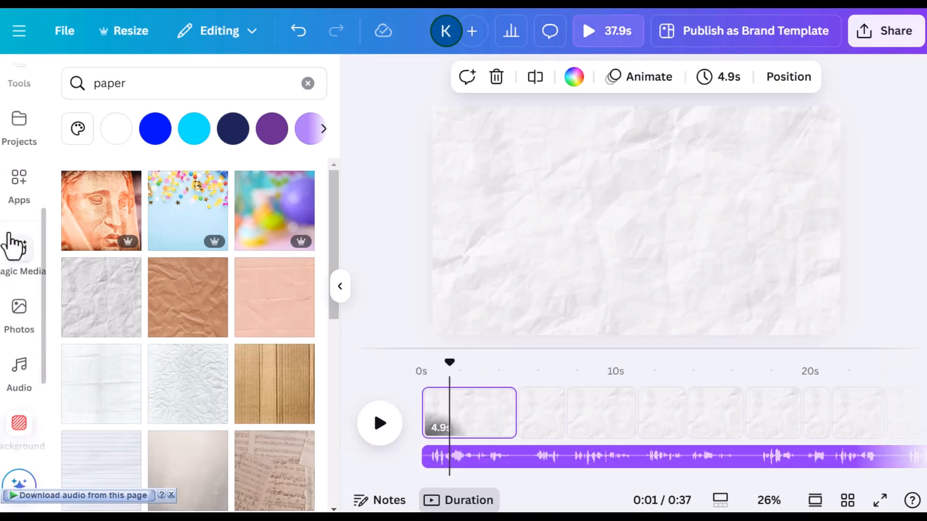
left_click(19, 142)
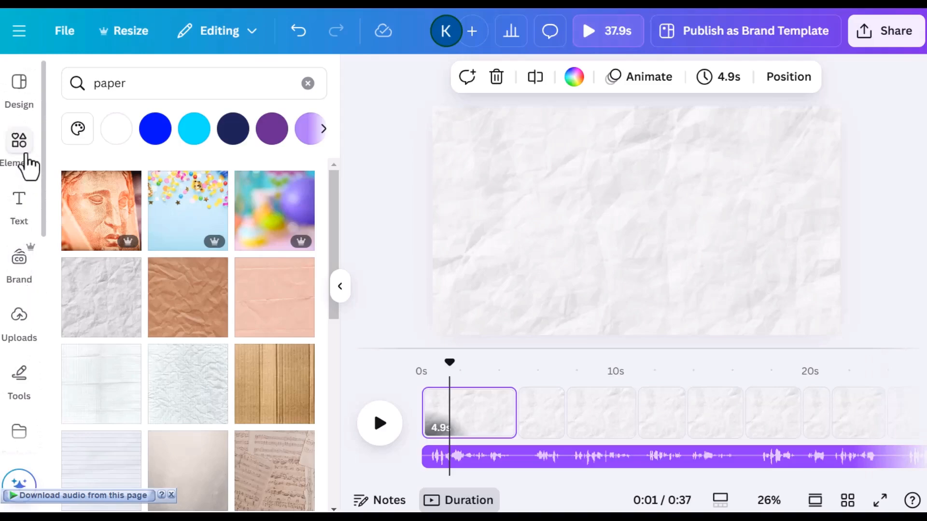
left_click(150, 83)
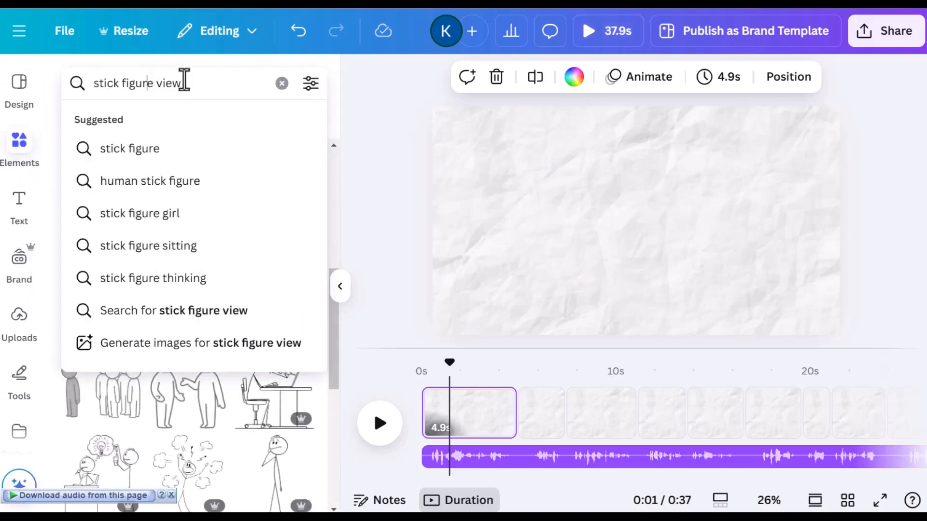
left_click_drag(182, 83, 73, 79)
type("st")
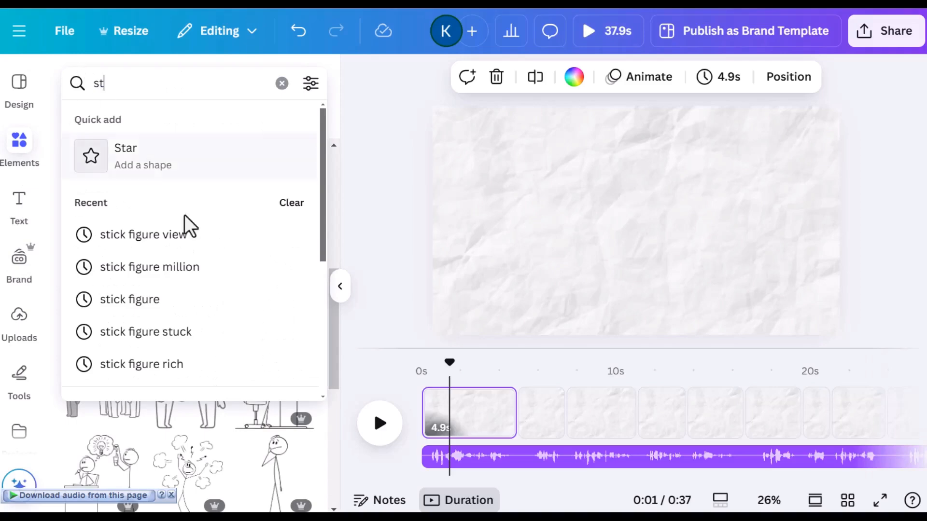
left_click(119, 306)
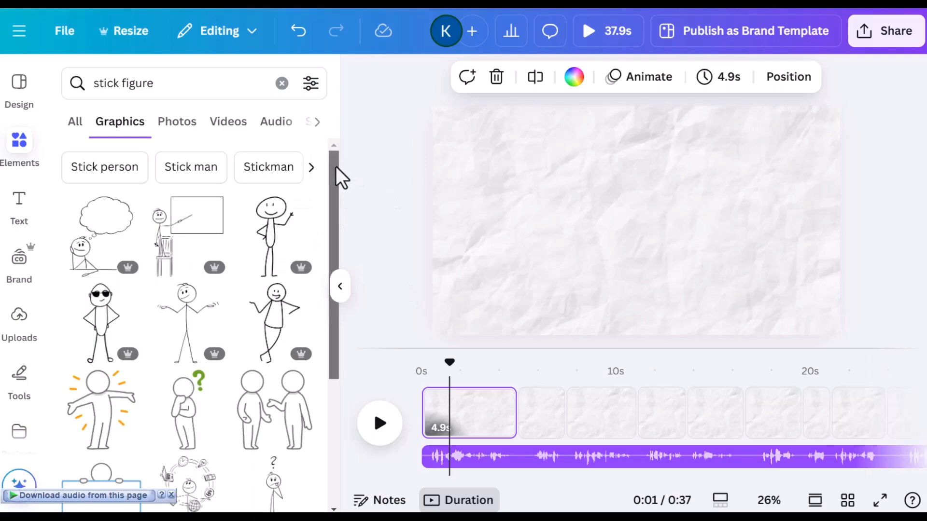
Add the stick figure standing on a chair and pointing at a board to the first page, enlarged to nearly full page height
left_click_drag(335, 166, 344, 251)
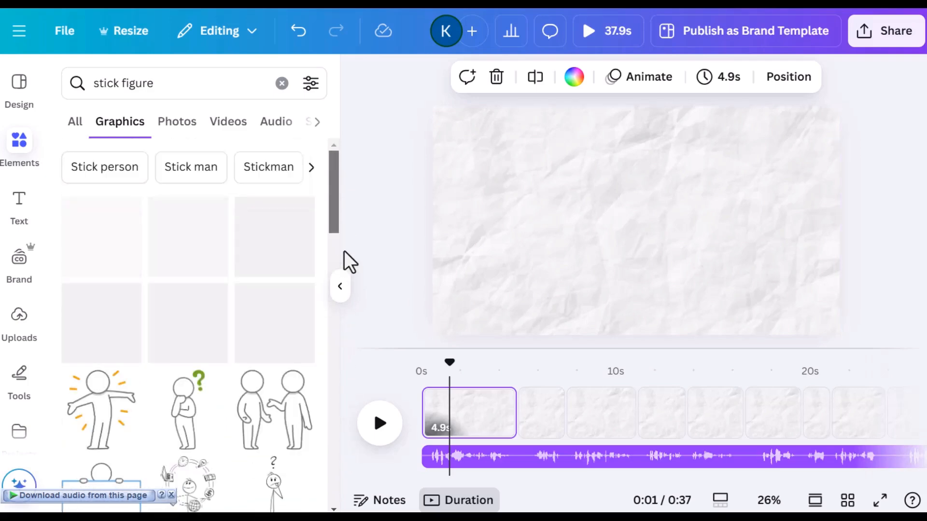
left_click(428, 381)
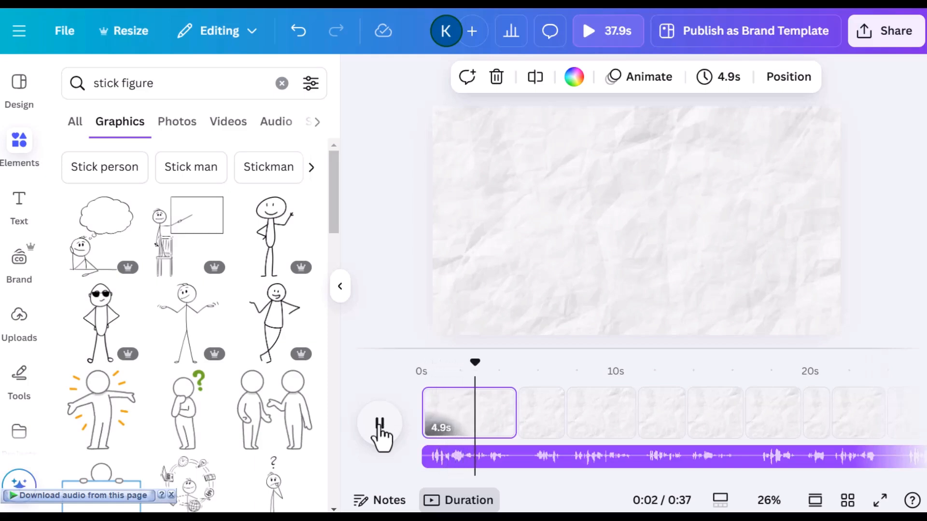
left_click(380, 425)
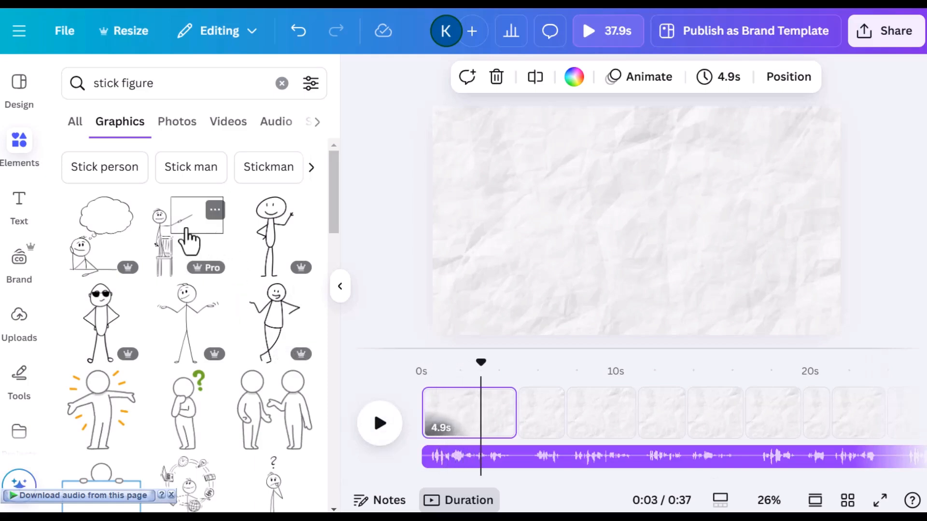
left_click_drag(190, 239, 623, 195)
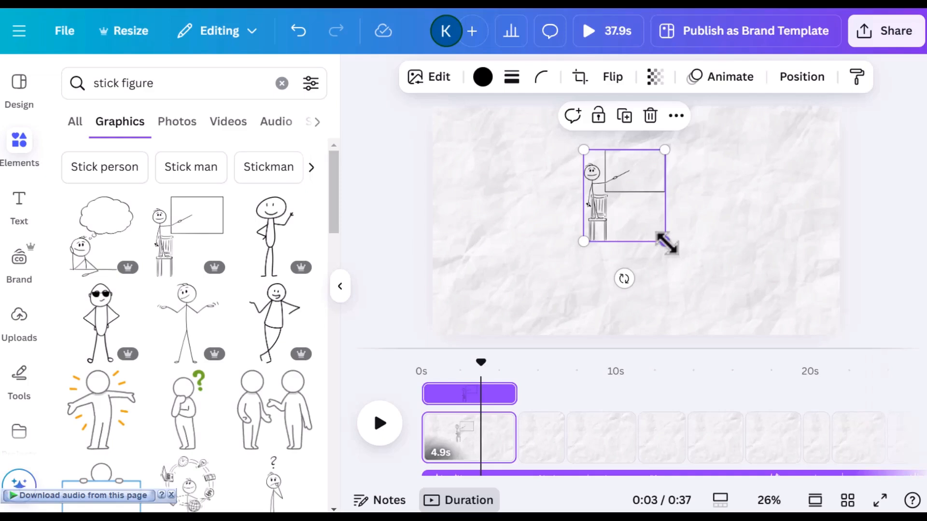
left_click_drag(666, 244, 761, 346)
left_click_drag(693, 265, 646, 183)
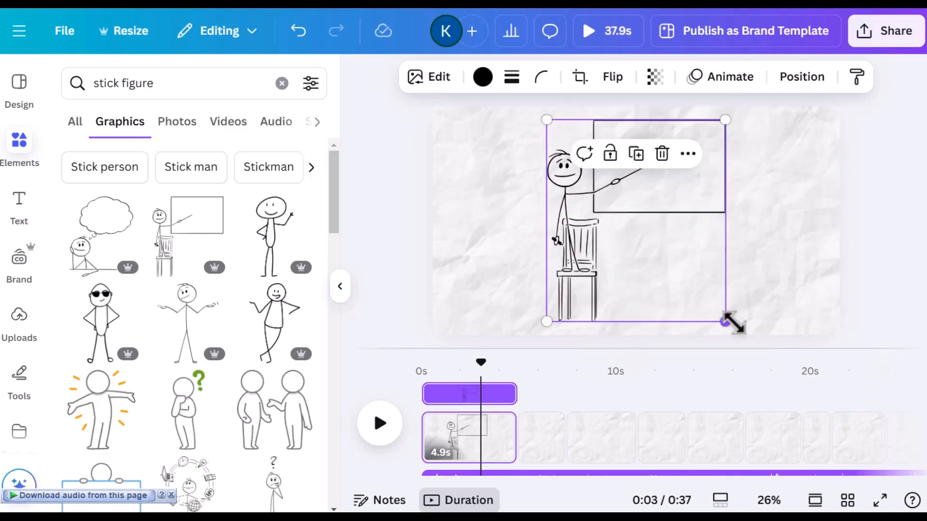
left_click_drag(731, 323, 733, 327)
left_click_drag(674, 240, 678, 239)
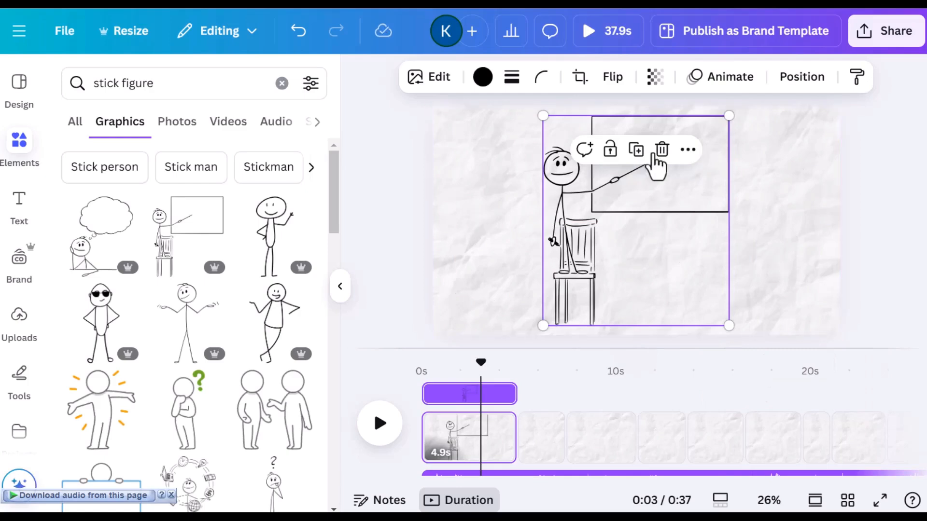
Add the stick figure with the large question mark to the second page and the one holding a dollar bill to the third, using keyword searches
left_click(20, 199)
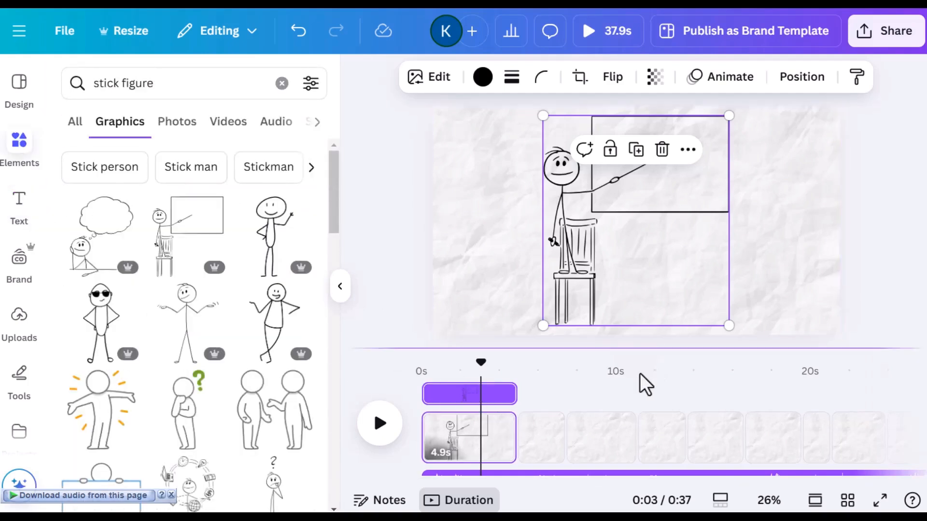
left_click(541, 406)
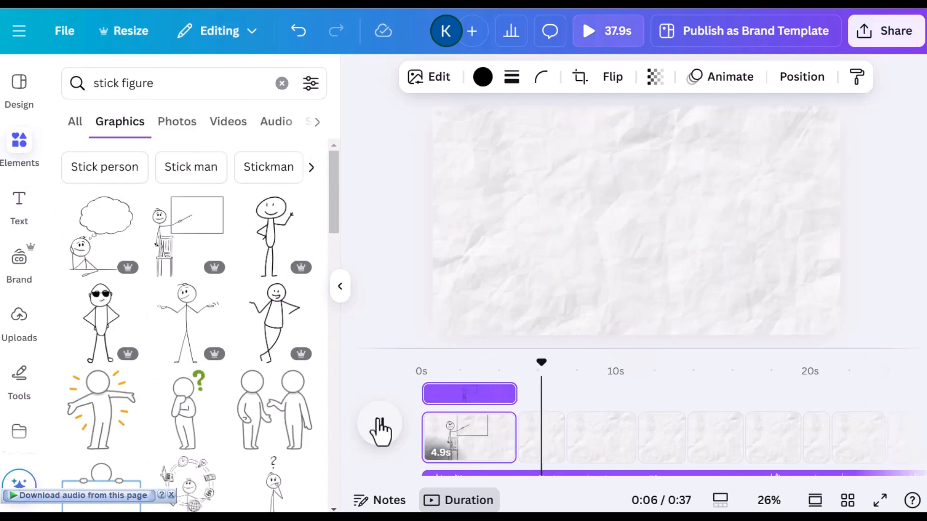
left_click(379, 425)
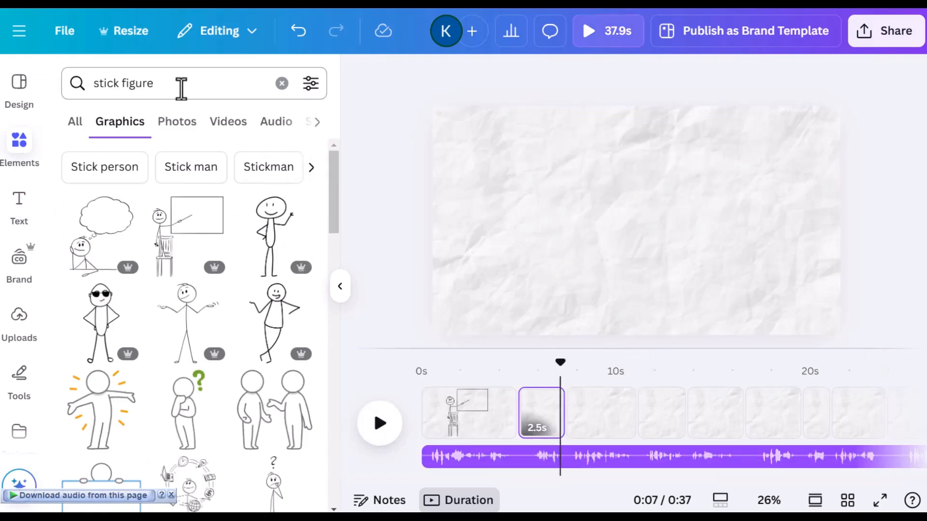
left_click_drag(180, 87, 89, 88)
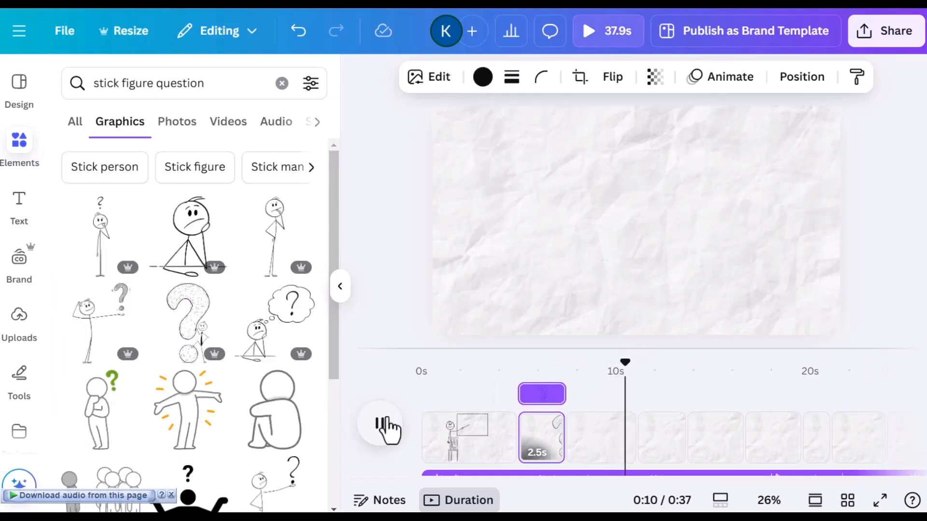
left_click(389, 429)
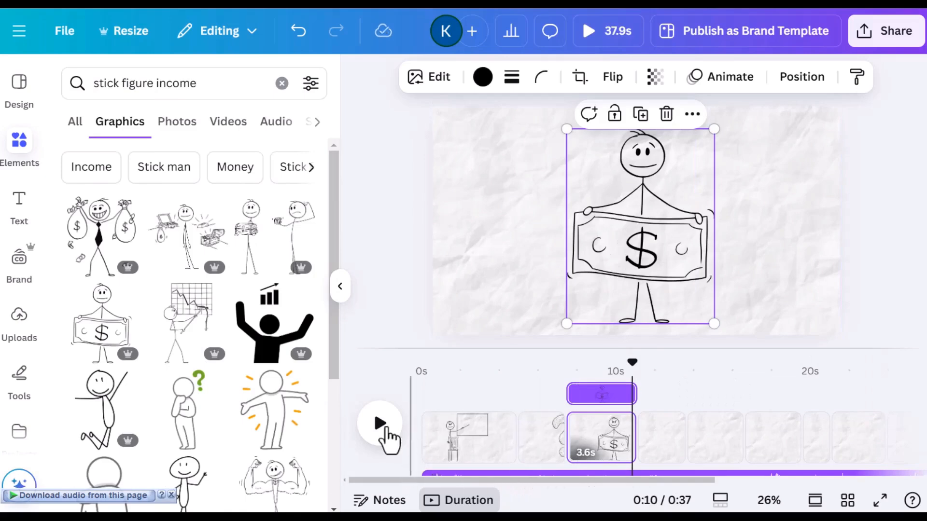
Search the graphics for "stick figure comment" and add the figure at a laptop desk to the page at about 27 s, enlarged
left_click(387, 434)
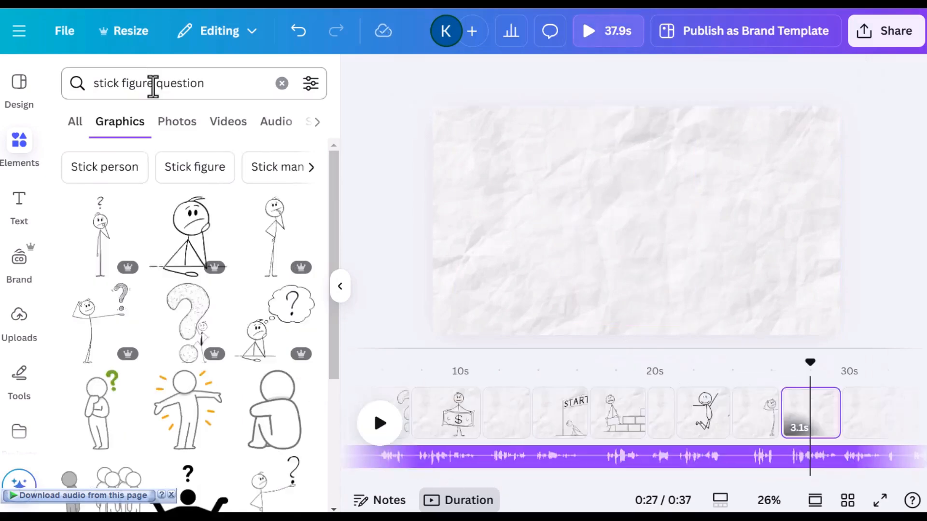
left_click_drag(151, 87, 223, 93)
type("comment")
key("Return")
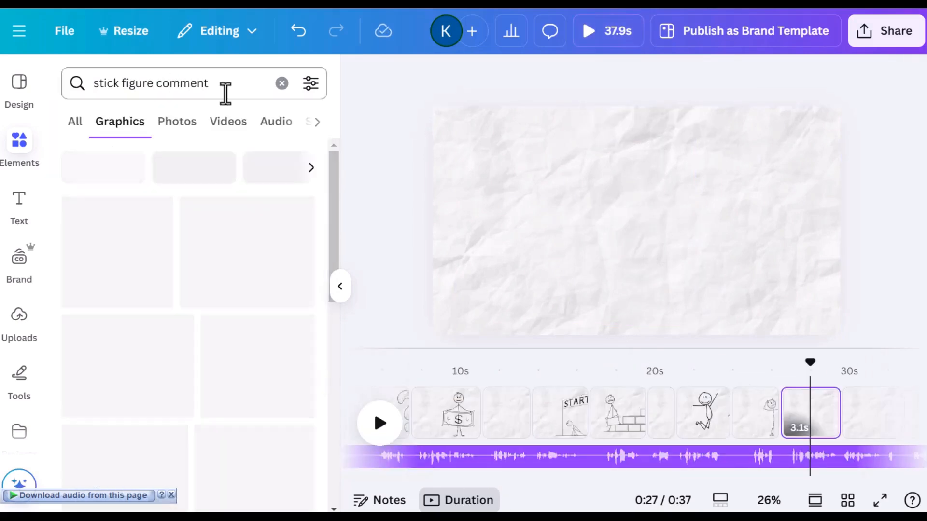
scroll(239, 273, "down", 5)
left_click_drag(188, 302, 599, 181)
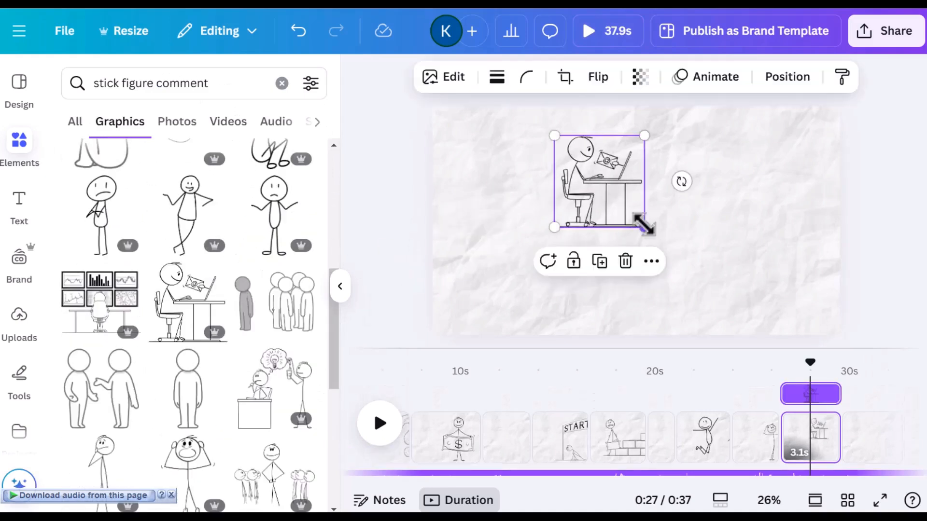
left_click_drag(645, 224, 722, 309)
Play on to the empty page at about 31 s and search the graphics for "stick figure shoutout"
left_click(380, 424)
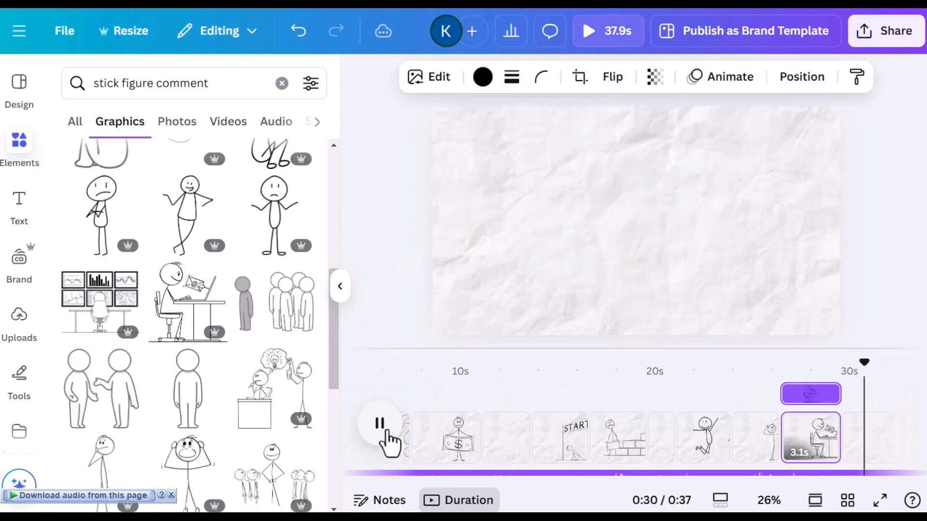
left_click(385, 430)
left_click_drag(150, 85, 256, 87)
type("shoutout")
key("Return")
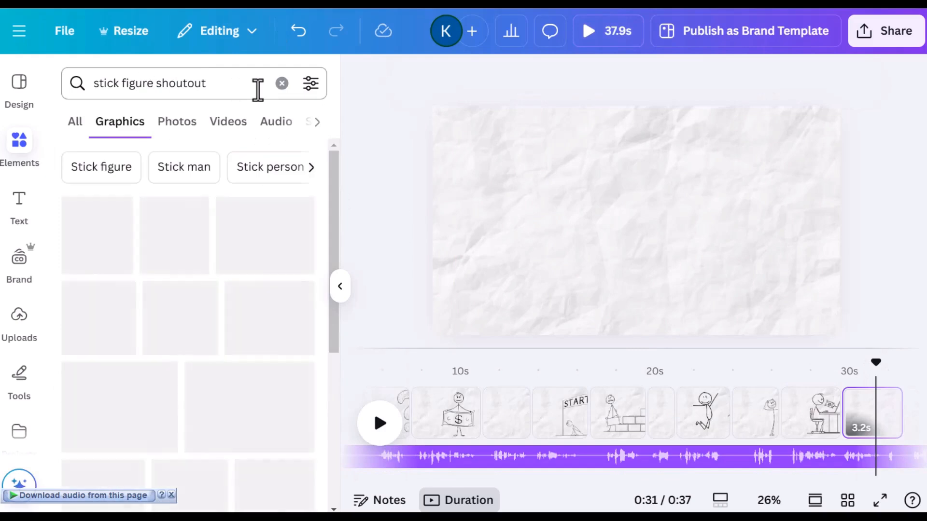
Browse the results and place the purple megaphone beside a waving stick figure on the page at about 31 s
scroll(217, 386, "down", 6)
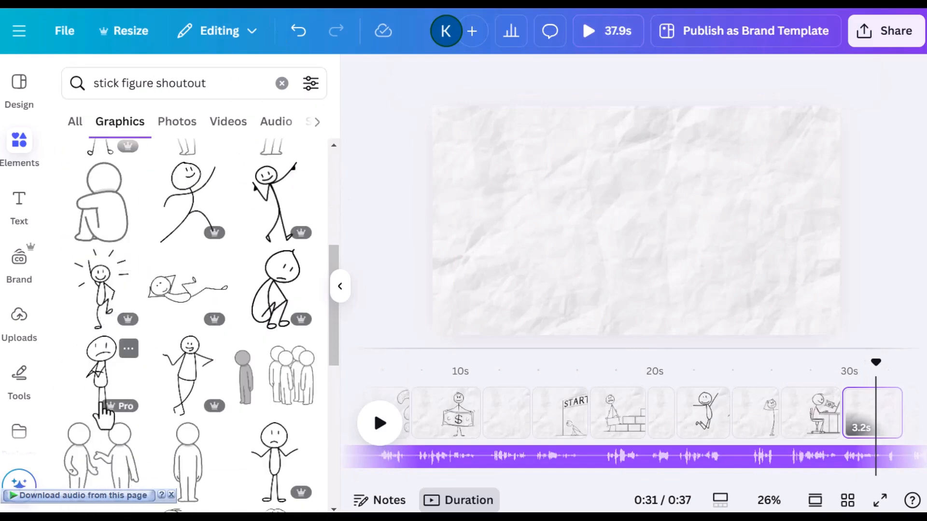
scroll(101, 415, "down", 5)
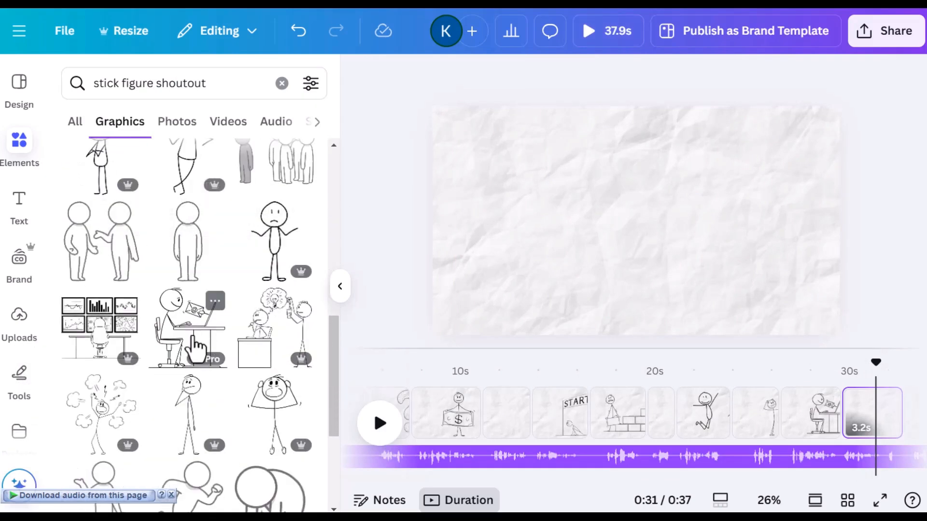
scroll(193, 338, "down", 5)
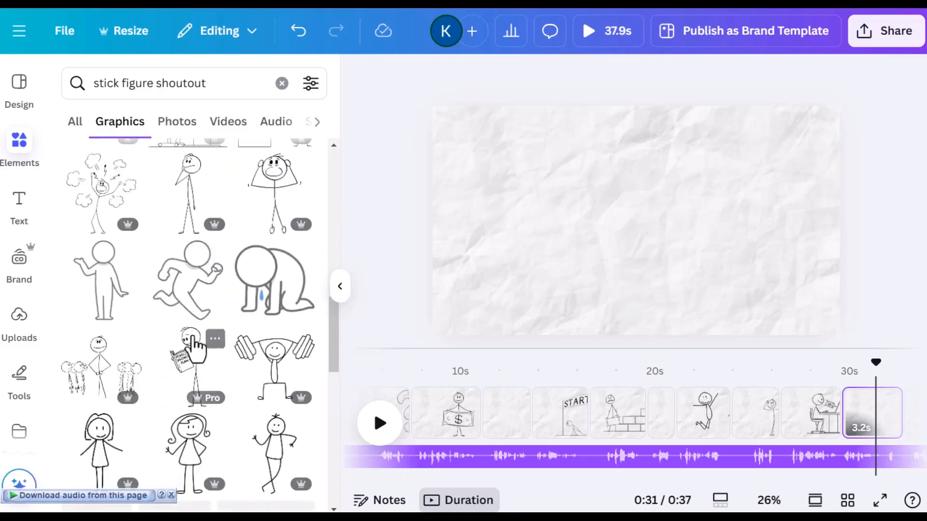
scroll(192, 337, "down", 8)
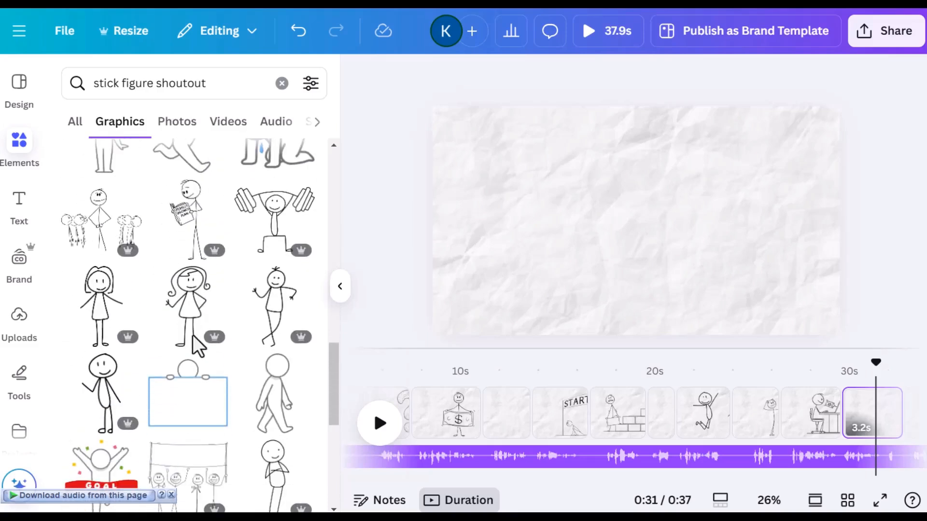
scroll(192, 328, "up", 15)
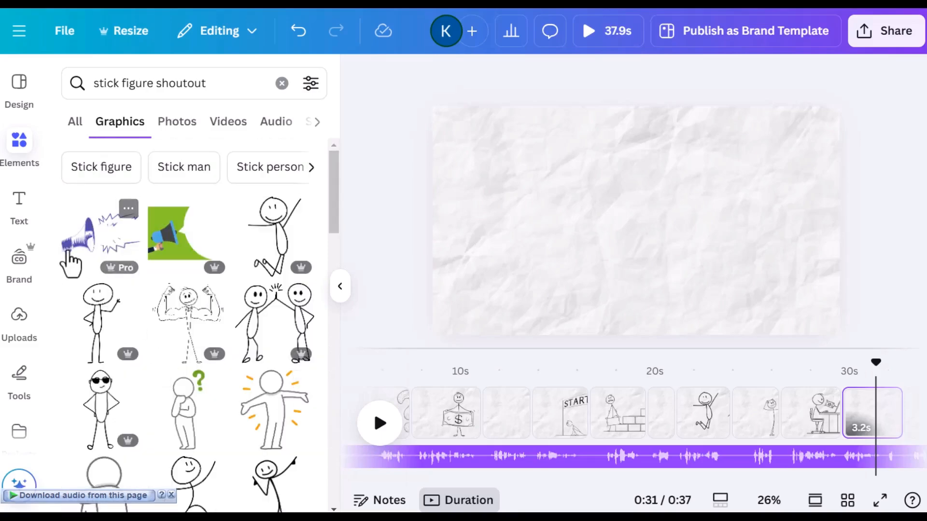
left_click_drag(70, 256, 604, 198)
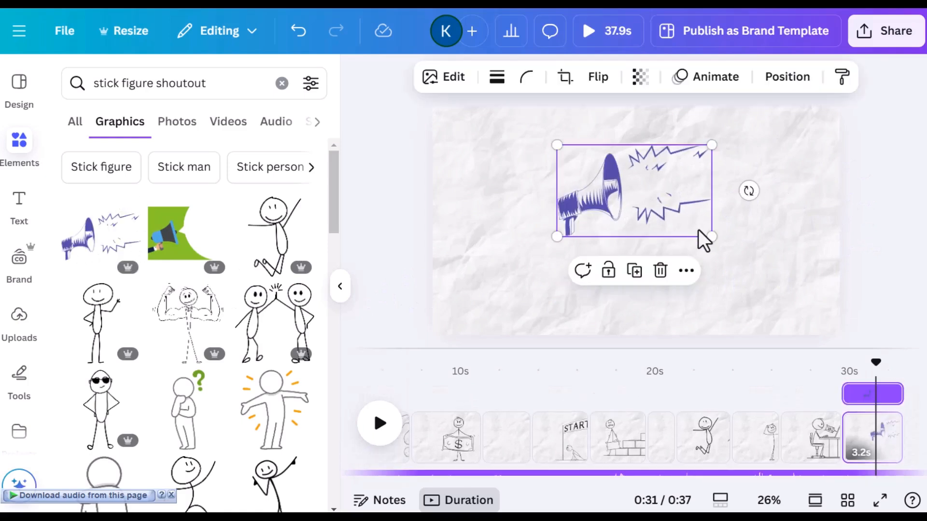
left_click_drag(579, 224, 594, 223)
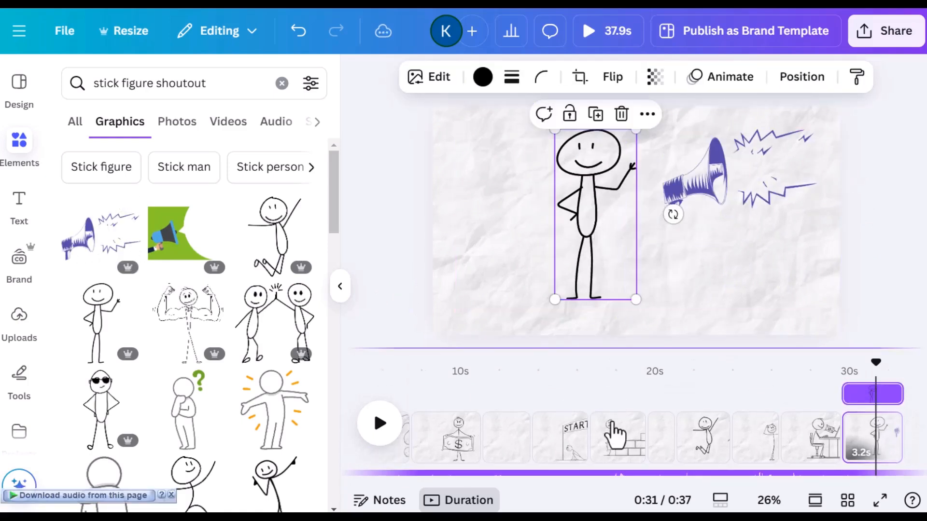
Search for "stick figure win", add the SUCCESS flag figure to the last page, and go back to the first page
left_click(378, 423)
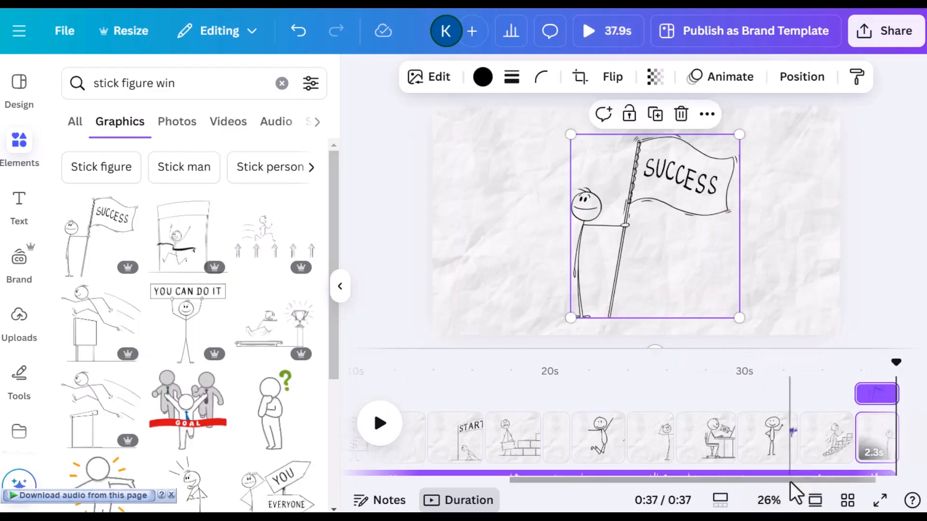
left_click_drag(790, 480, 513, 485)
left_click(431, 419)
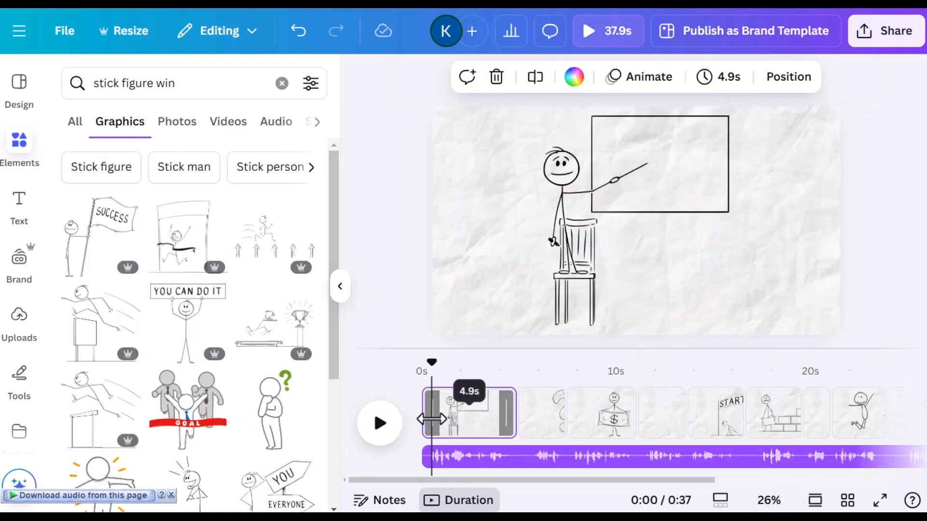
Play to about 2 s and add the heading "10+ Million" inside the board, scaled to font size 78.7
left_click(379, 424)
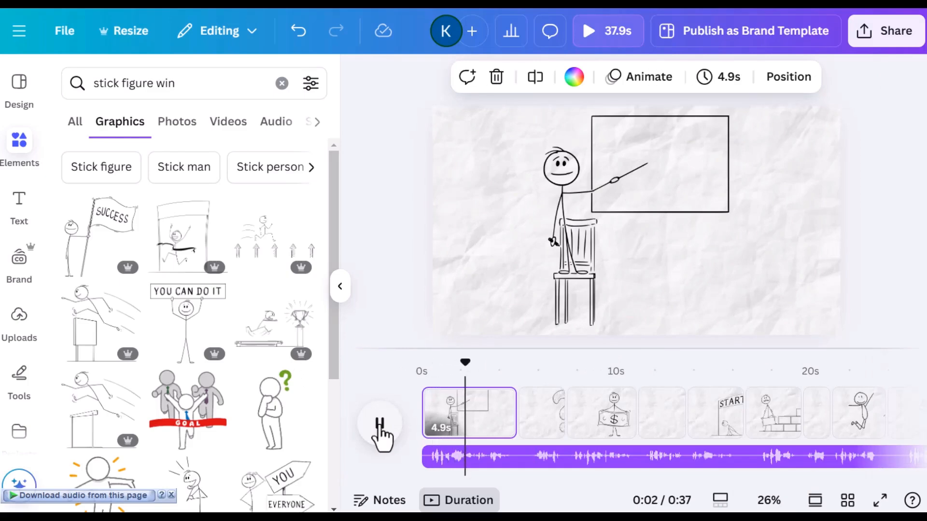
left_click(379, 425)
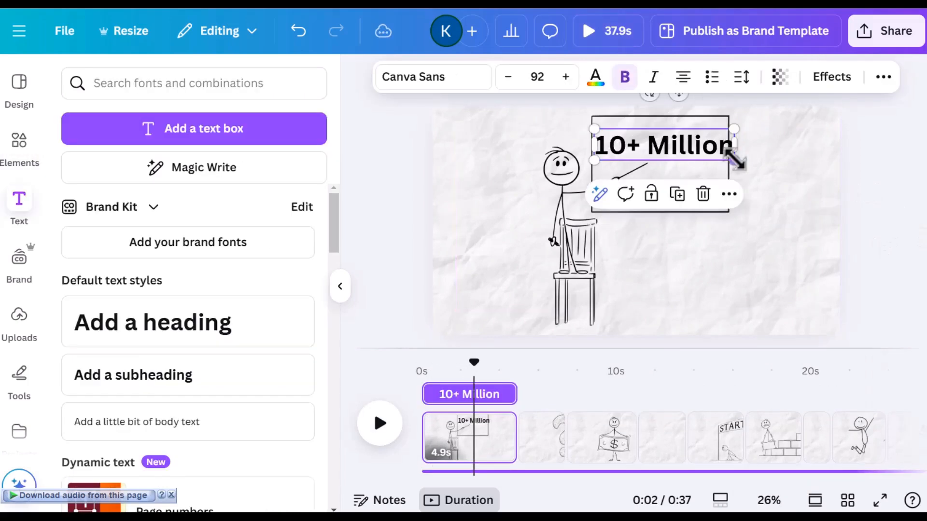
left_click_drag(735, 160, 680, 136)
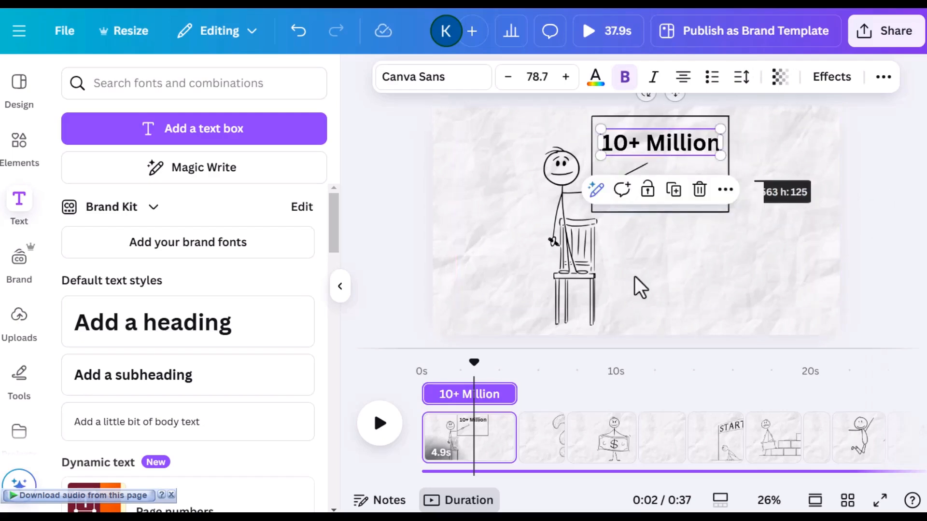
Trim the "10+ Million" text to start at about 1.4 s and play the first page to check its timing
right_click(442, 397)
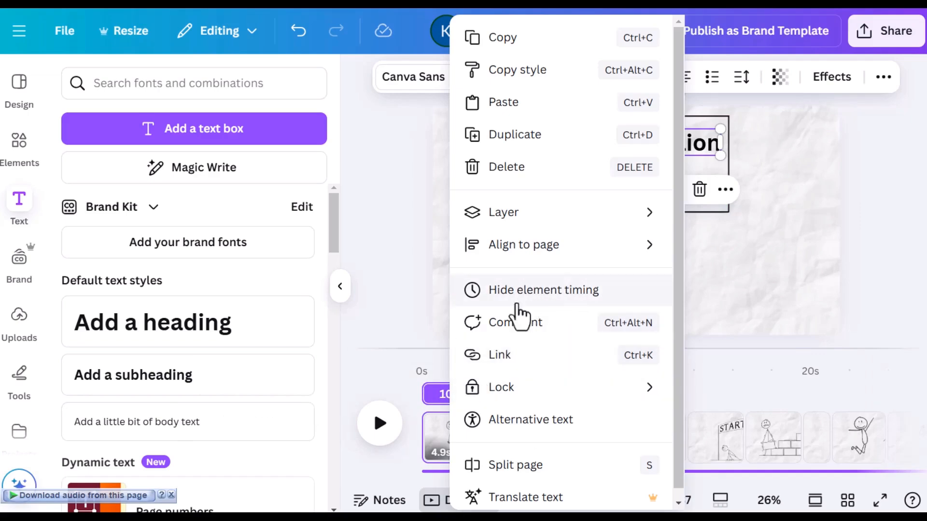
left_click(420, 292)
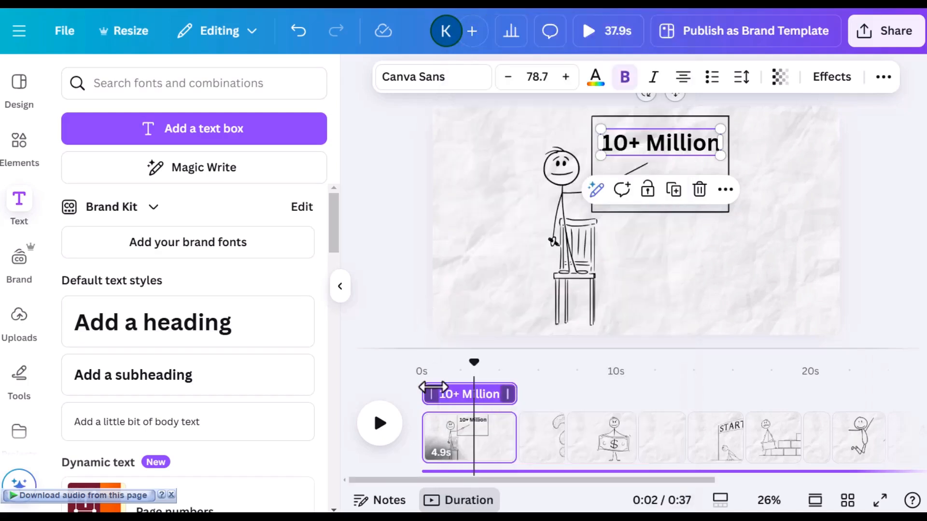
left_click_drag(425, 393, 449, 394)
left_click(424, 404)
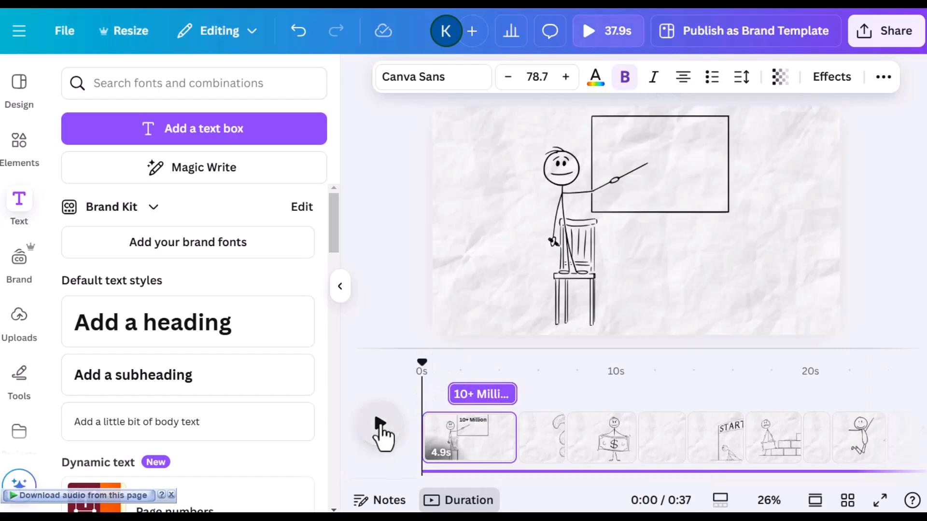
left_click(380, 423)
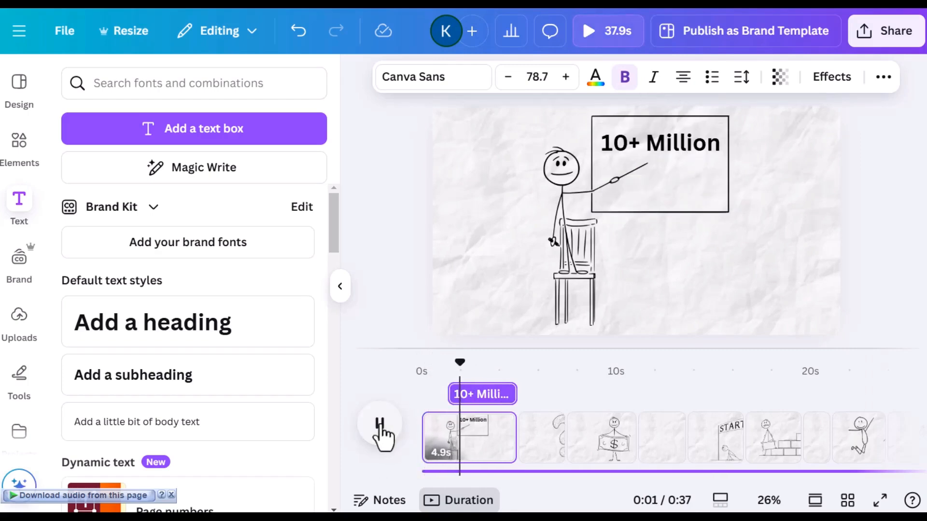
left_click(381, 433)
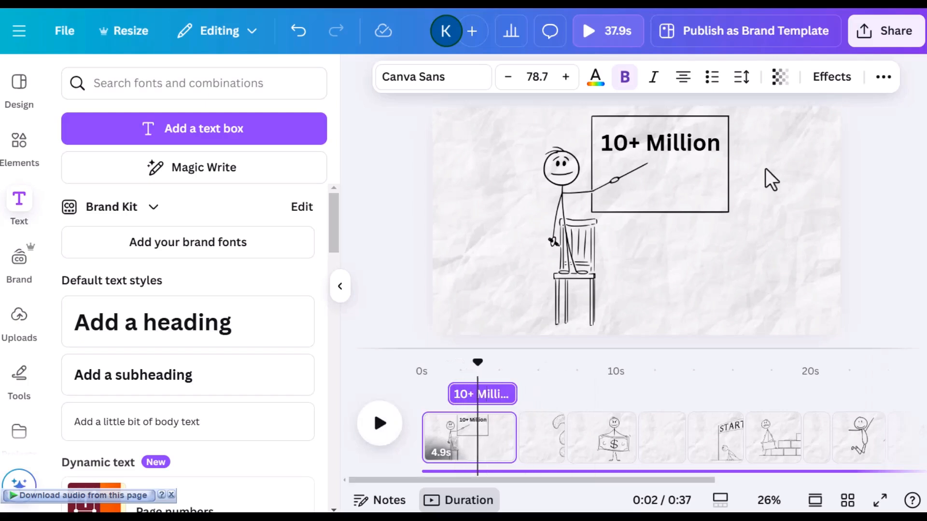
Apply the Typewriter text animation to the "10+ Million" heading
left_click(828, 80)
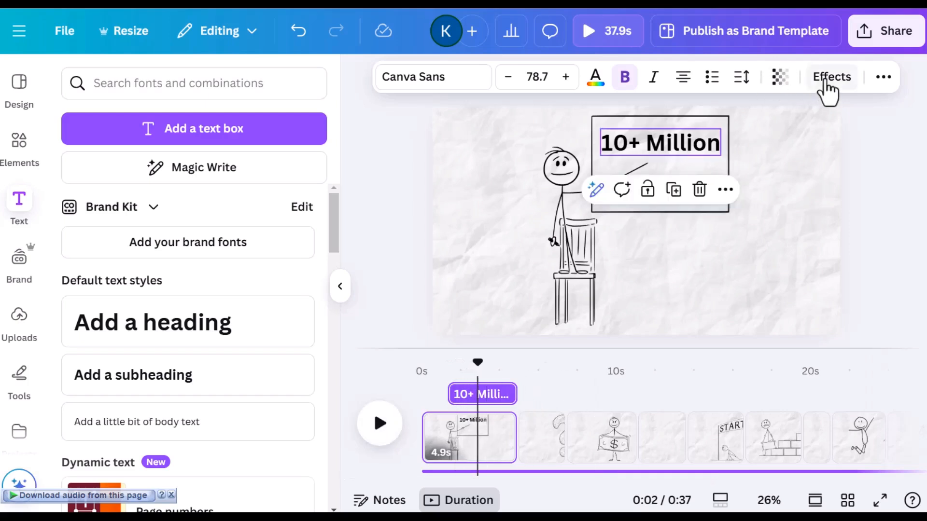
left_click(878, 82)
left_click(759, 112)
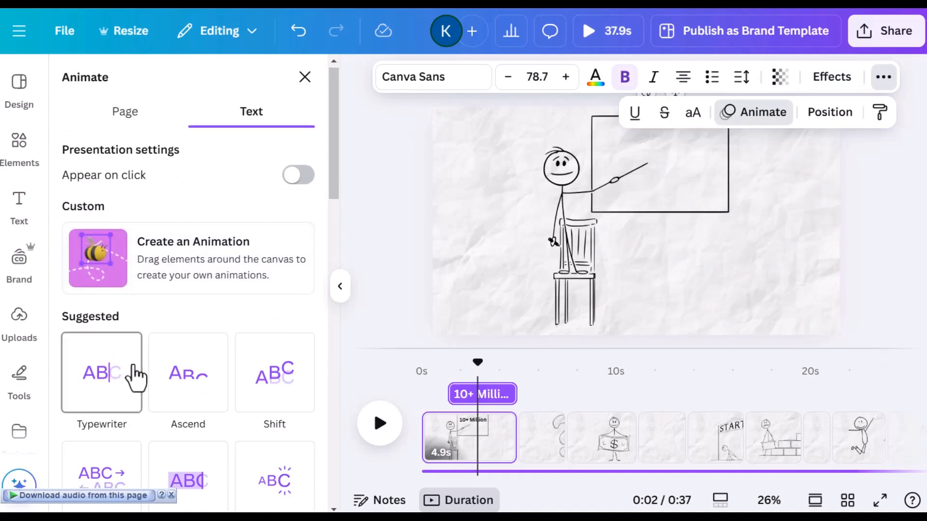
scroll(136, 376, "down", 2)
left_click(100, 311)
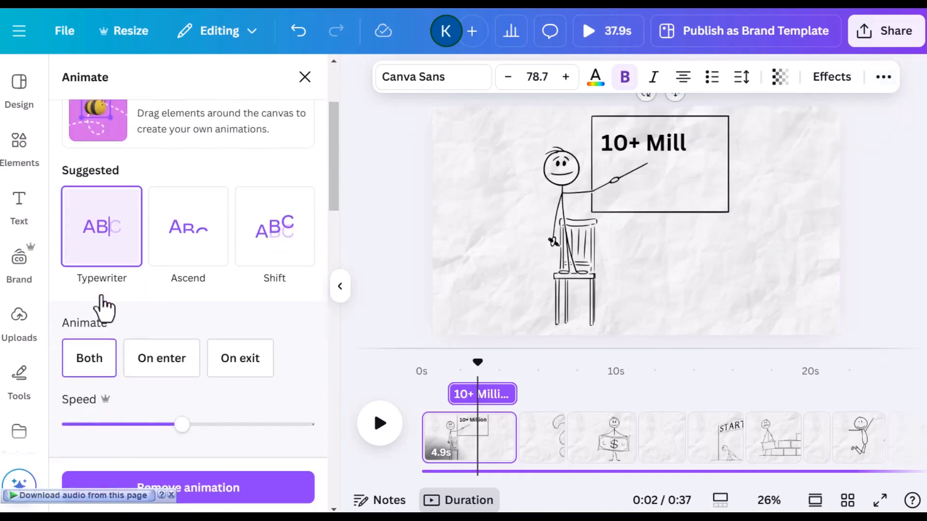
Search the elements for "view", add the binoculars graphic to the first page from about 2.2 s, and play on to the second page
left_click(421, 453)
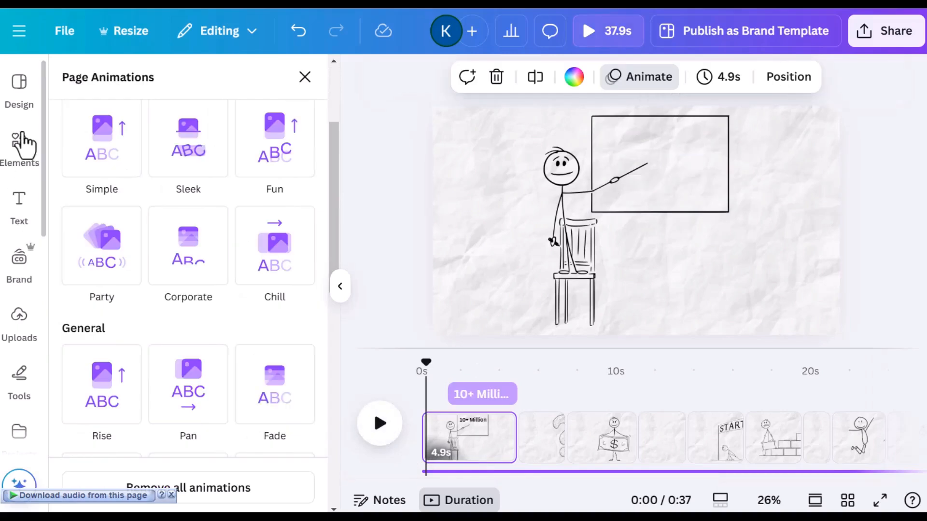
left_click(380, 425)
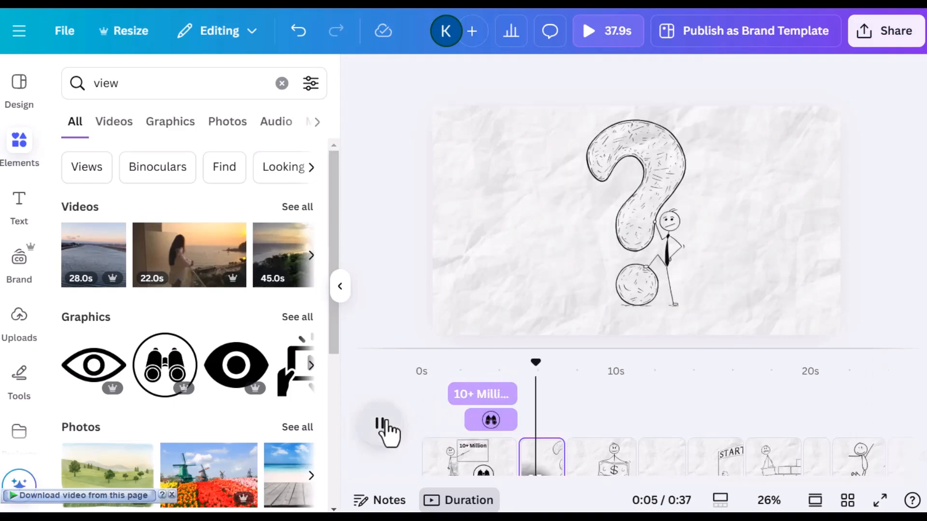
left_click(384, 424)
Add the heading "WHY" to the second page beside the large question mark and enlarge it to font size 185
left_click(24, 219)
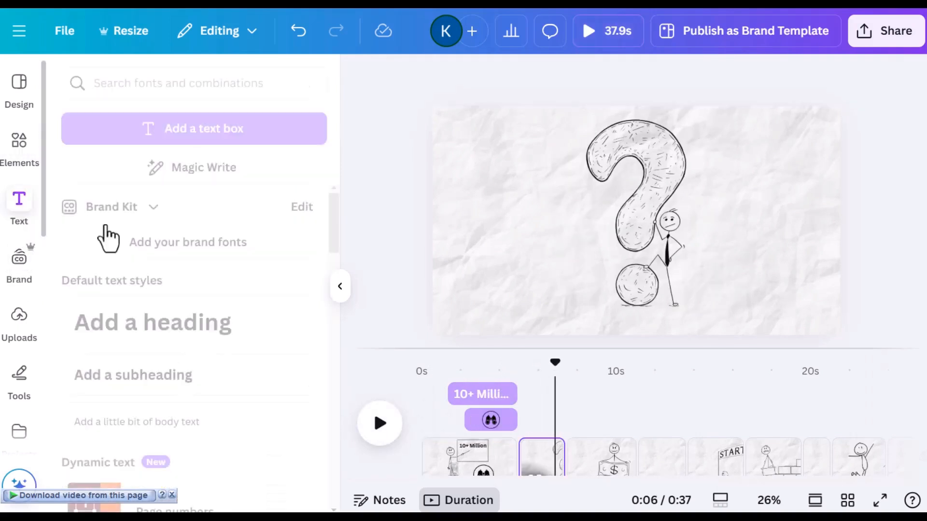
left_click(145, 333)
type("WHY")
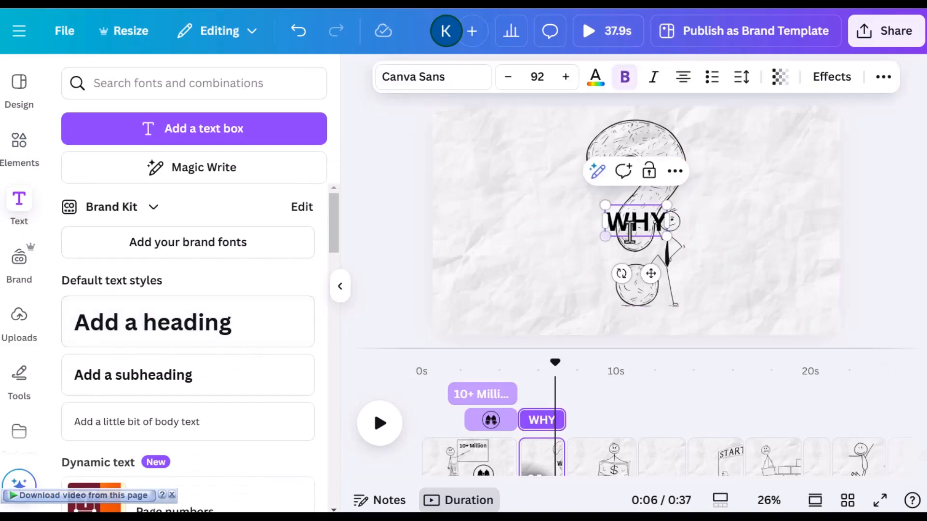
left_click_drag(650, 273, 524, 206)
left_click_drag(540, 171, 601, 208)
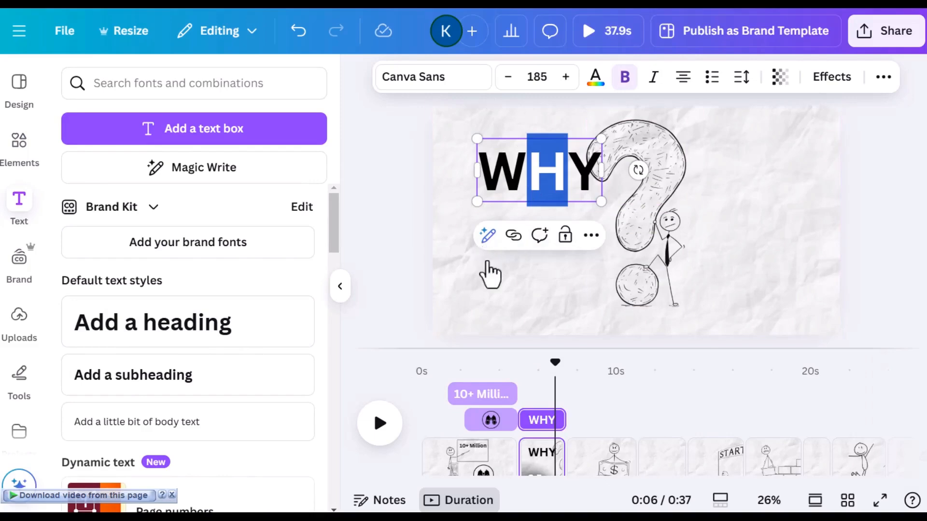
Move the "WHY" heading down beside the question mark's lower half and set its font to Gabriel Weiss' Friends
left_click(486, 269)
left_click_drag(530, 182, 524, 226)
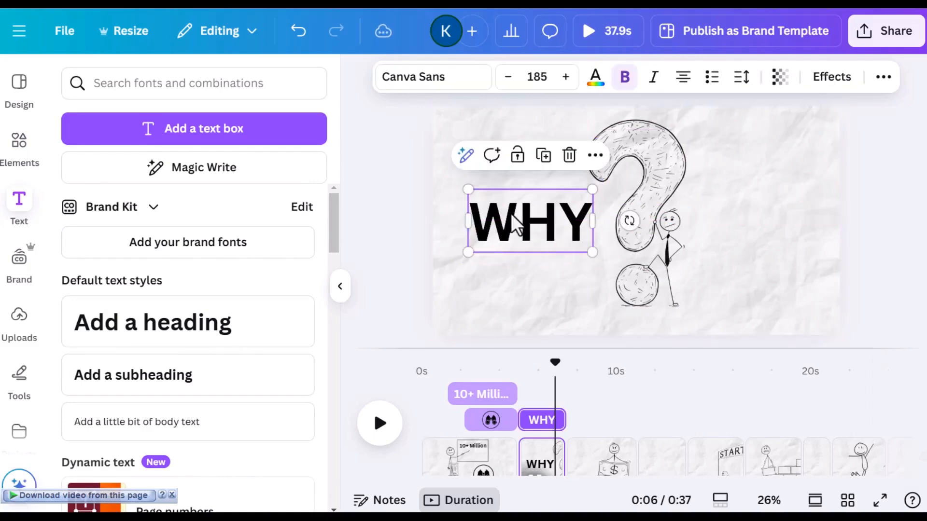
left_click(464, 80)
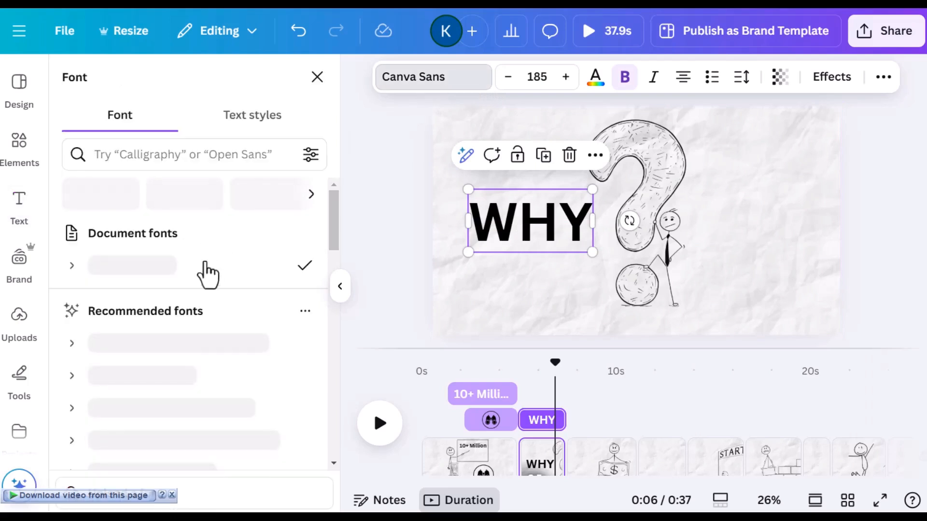
scroll(233, 285, "down", 2)
scroll(234, 299, "down", 6)
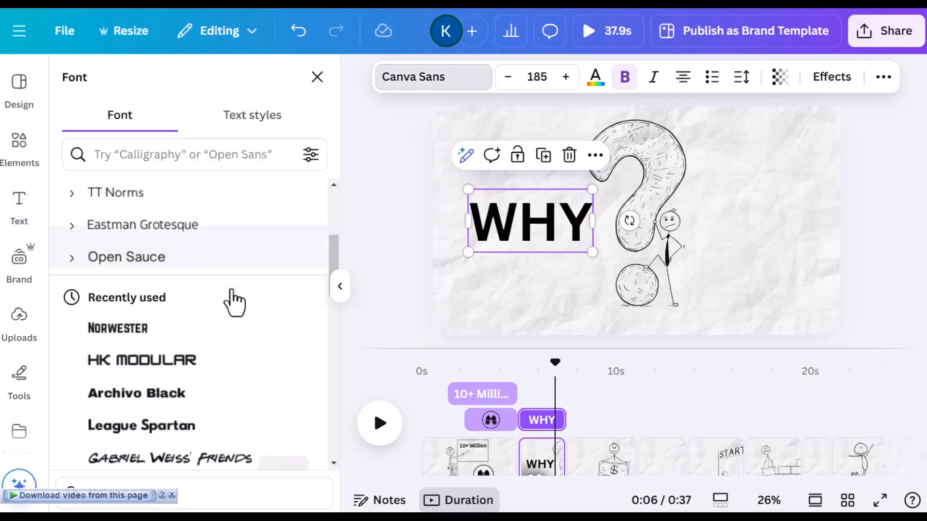
left_click(166, 246)
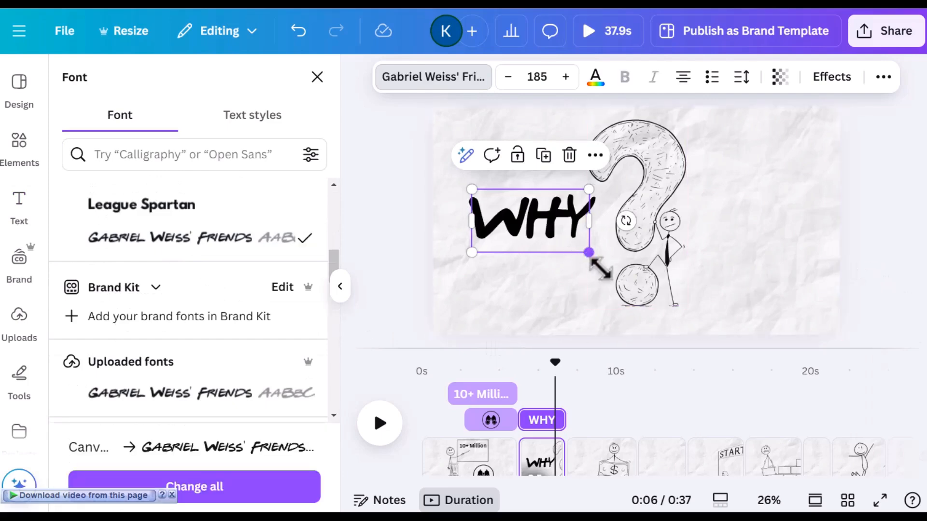
Enlarge the "WHY" heading to font size 219 and apply the Ascend animation by word on both enter and exit
left_click_drag(588, 252, 609, 263)
left_click_drag(552, 240, 544, 242)
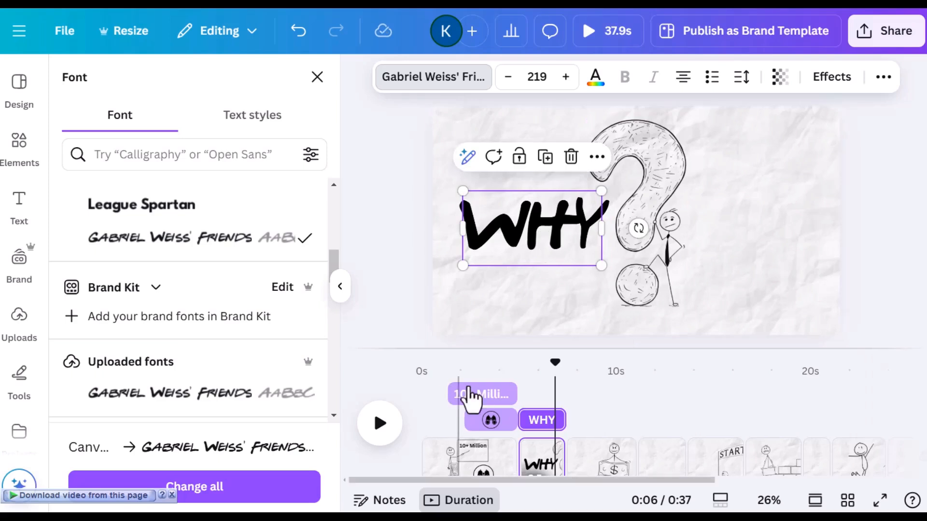
left_click(883, 77)
left_click(655, 117)
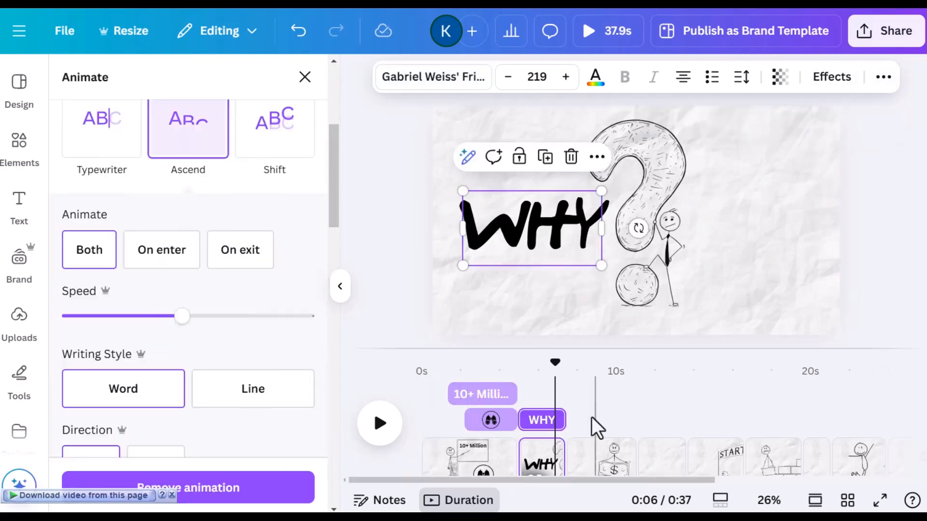
Look over the remaining pages in the timeline and check the design's sharing and download options
left_click_drag(719, 480, 873, 480)
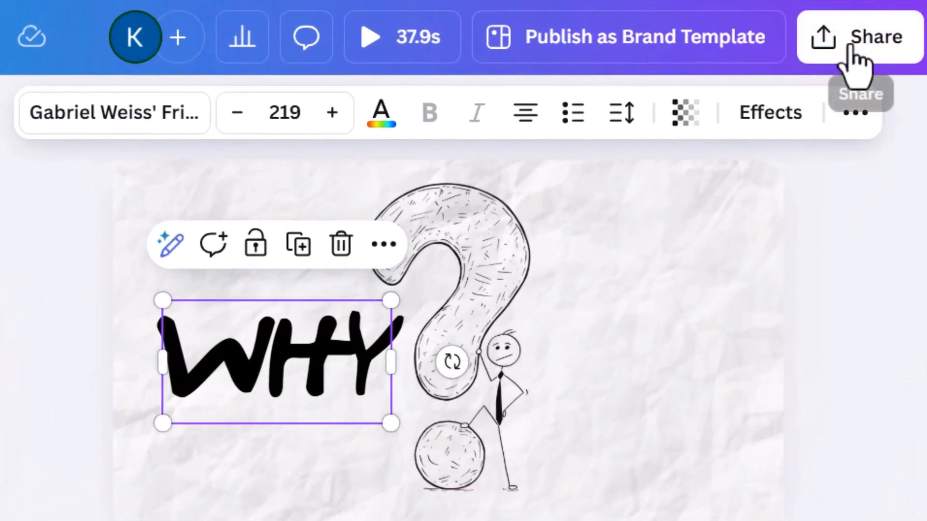
left_click(853, 46)
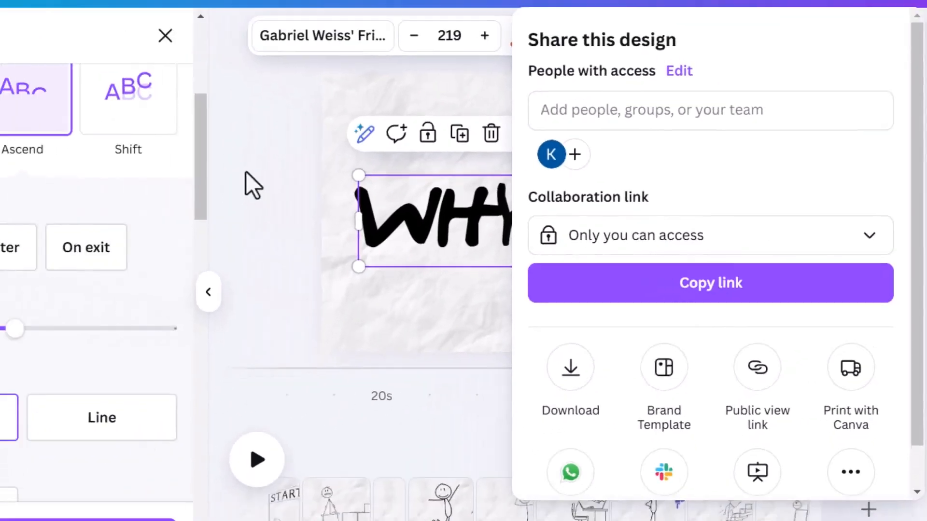
left_click(248, 239)
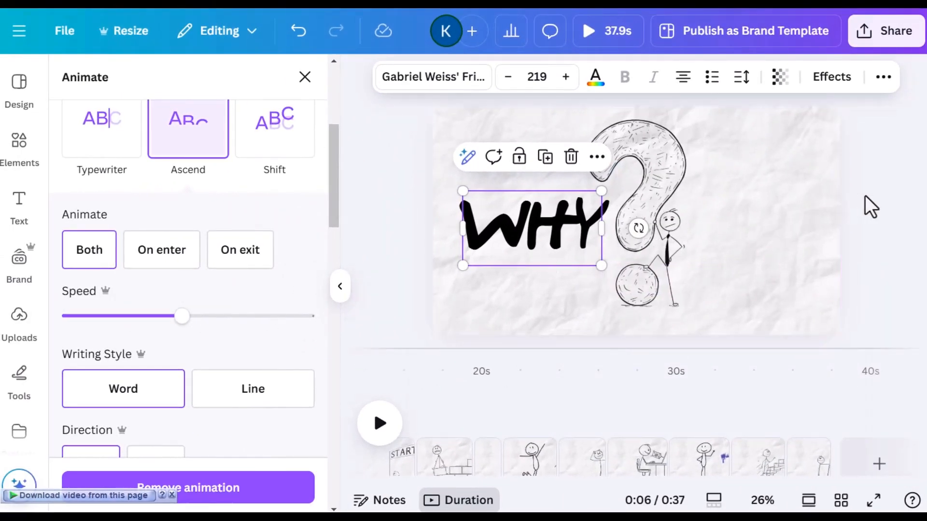